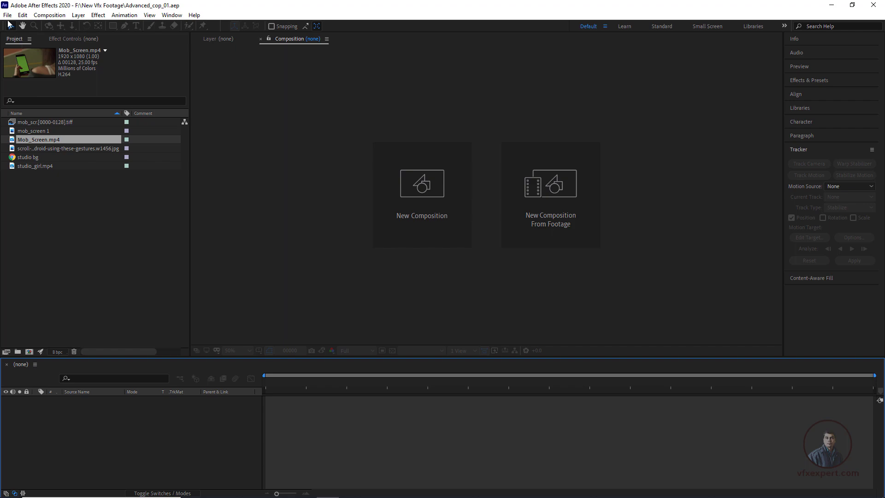
click(7, 14)
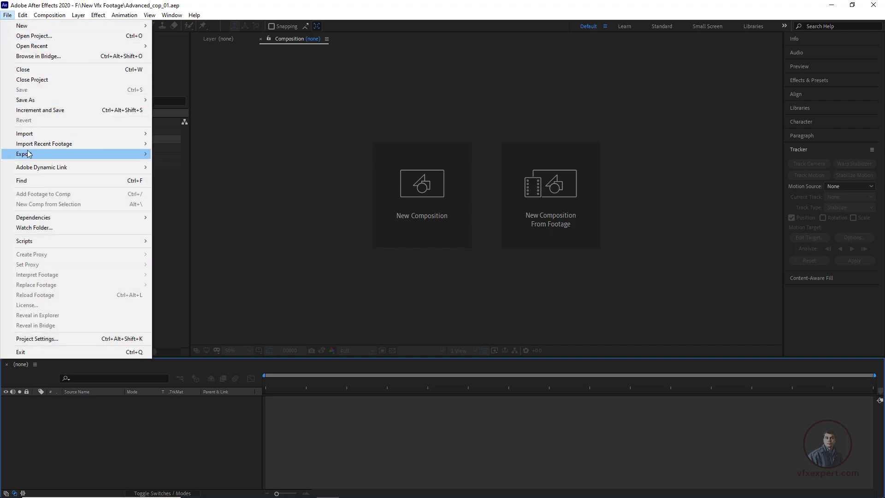
mouse_move(29, 136)
click(176, 134)
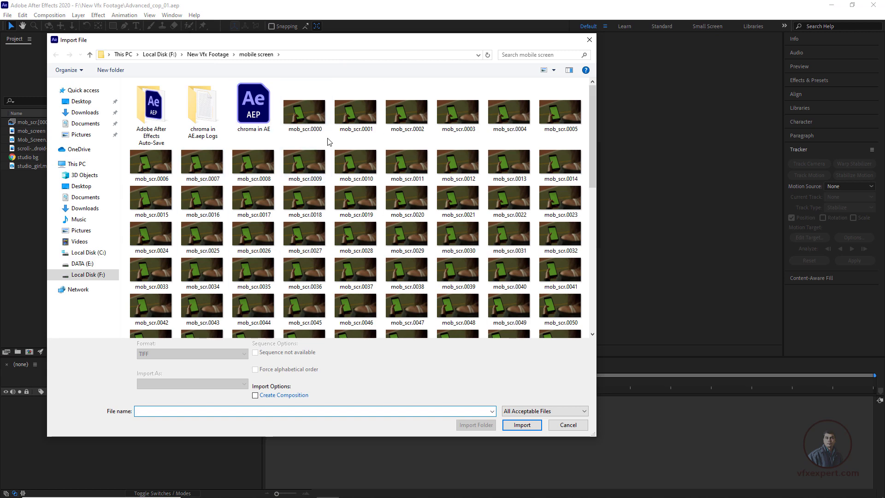
click(589, 40)
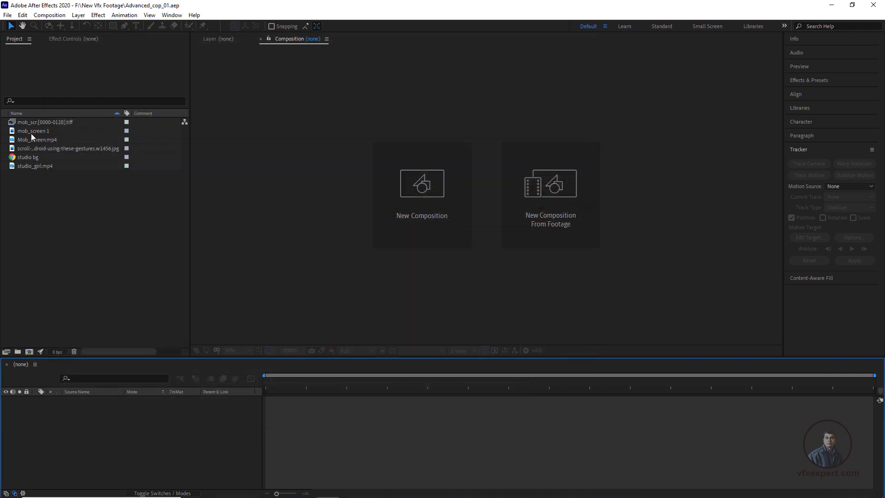
click(49, 140)
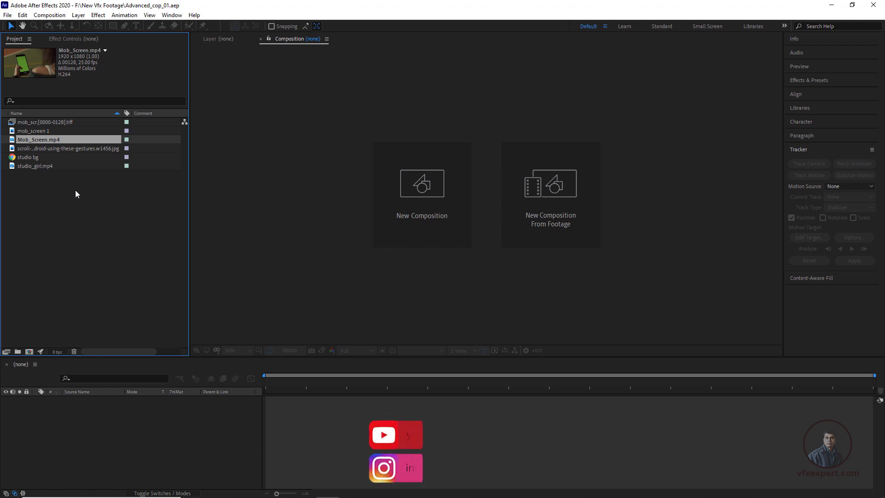
click(424, 183)
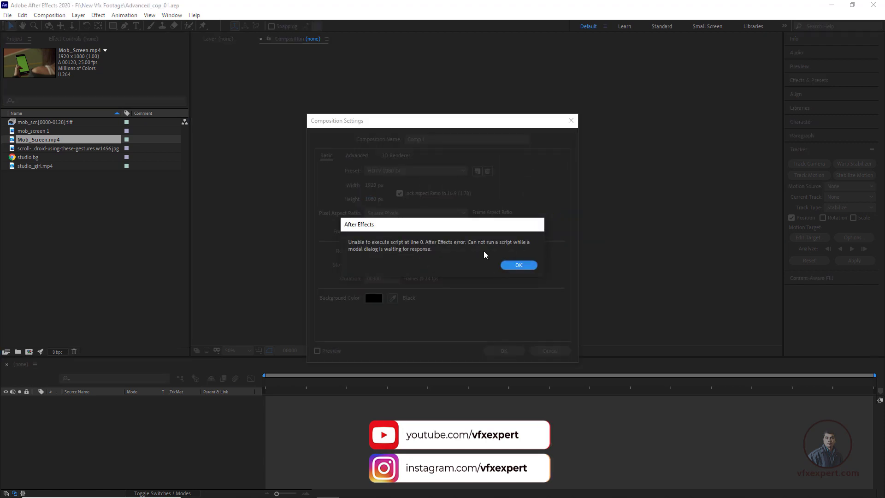
click(508, 264)
click(396, 171)
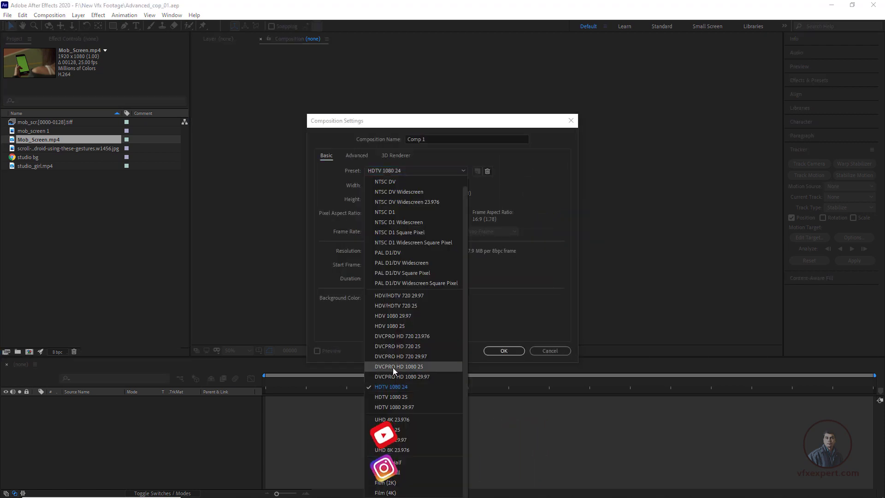
click(359, 322)
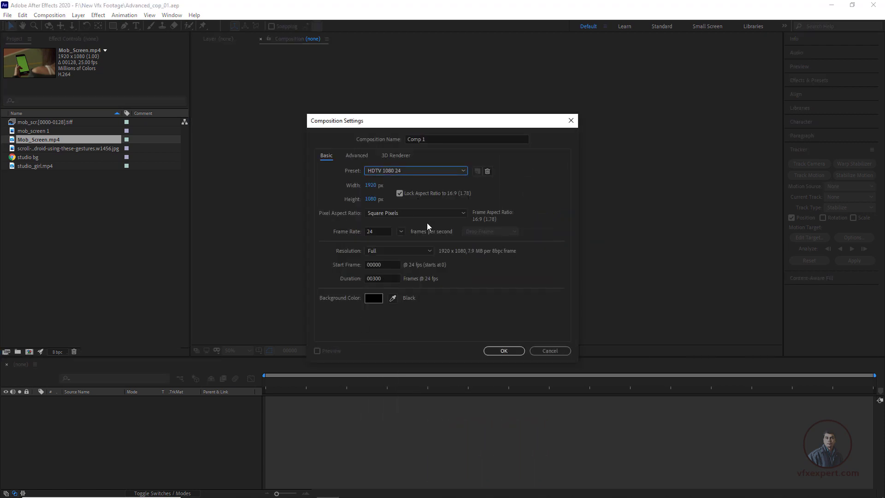
click(550, 352)
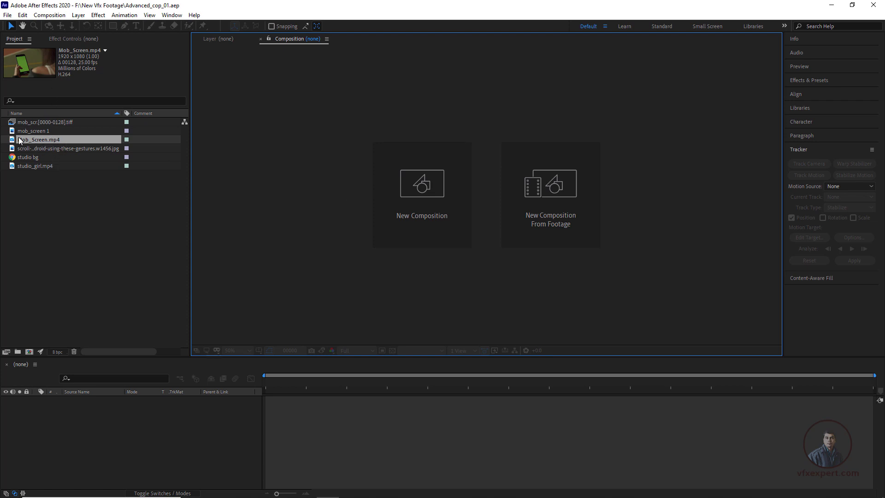
Step: Create one composition from the Mob_Screen.mp4 footage and another from studio_girl.mp4, ending in the studio_girl composition
drag(20, 140, 28, 354)
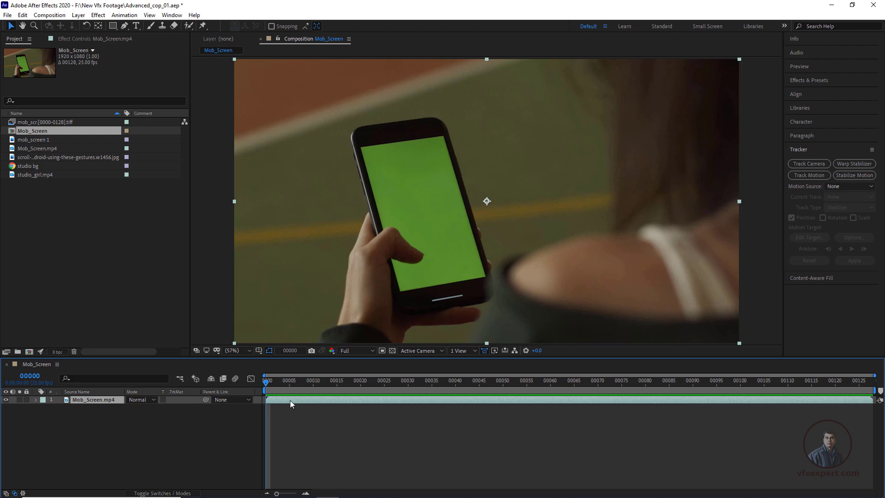
click(43, 175)
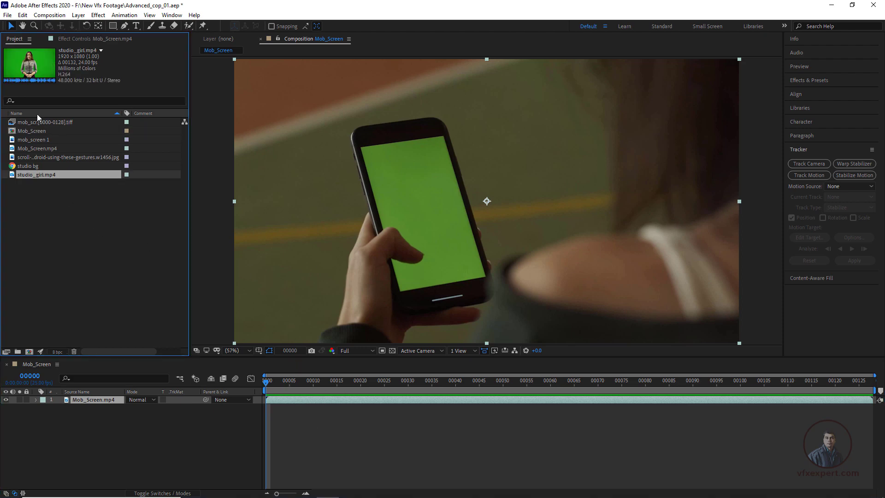
drag(13, 178, 31, 353)
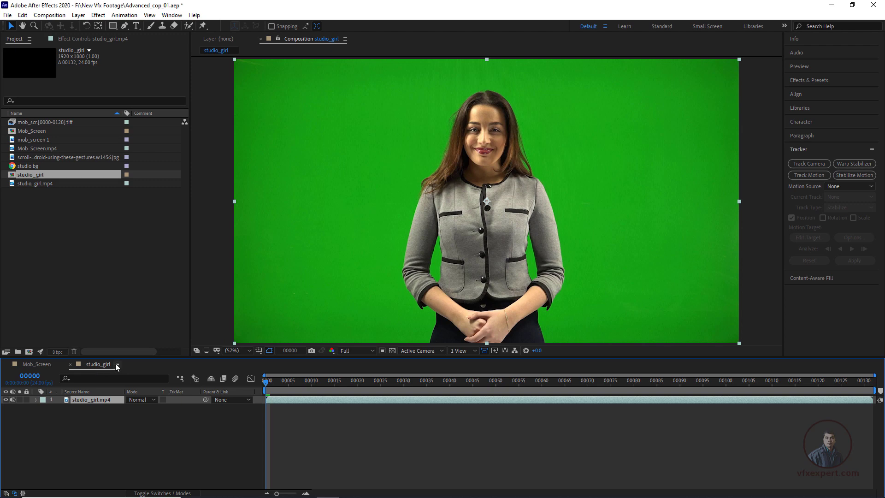
click(41, 364)
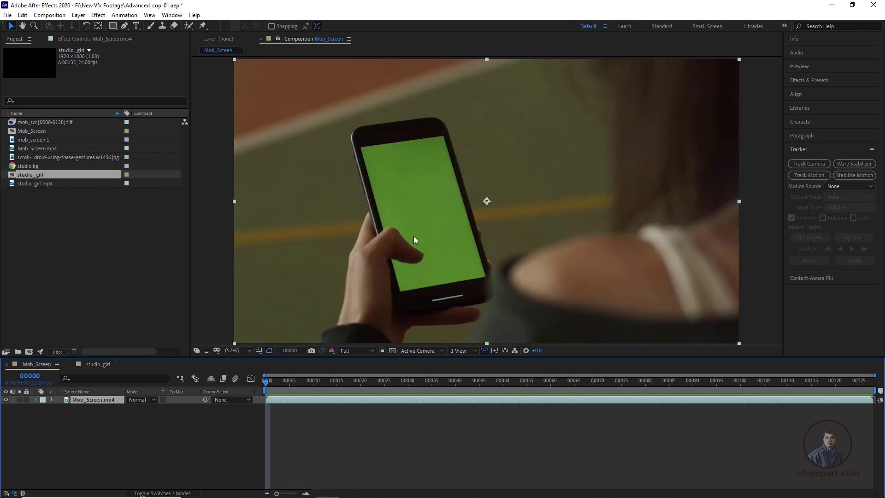
click(101, 365)
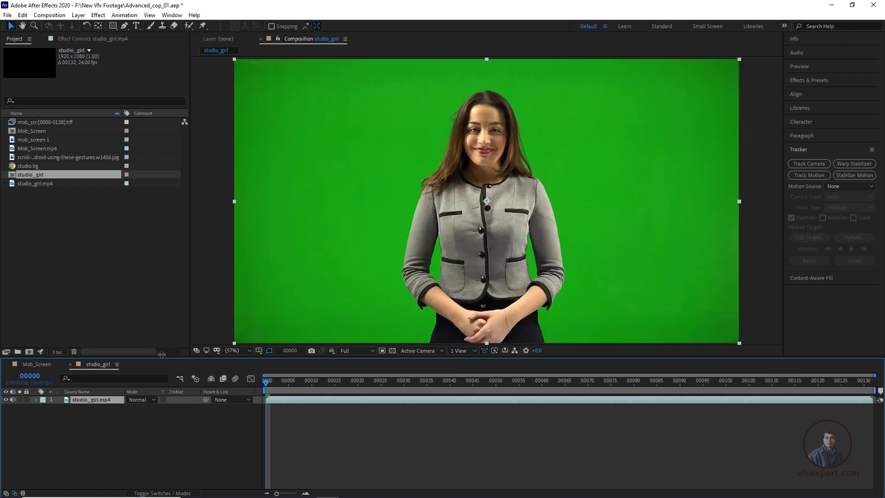
Step: Apply the Linear Color Key effect to the studio_girl.mp4 layer
key(ctrl+shift+a)
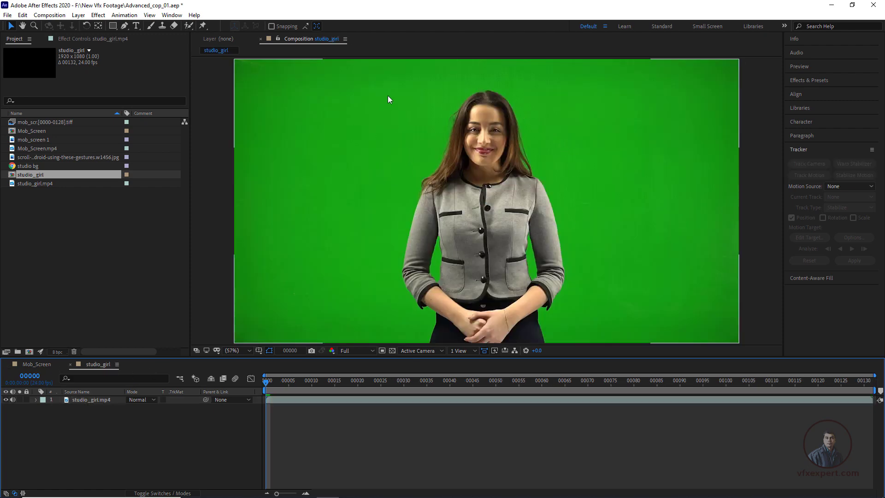
click(107, 402)
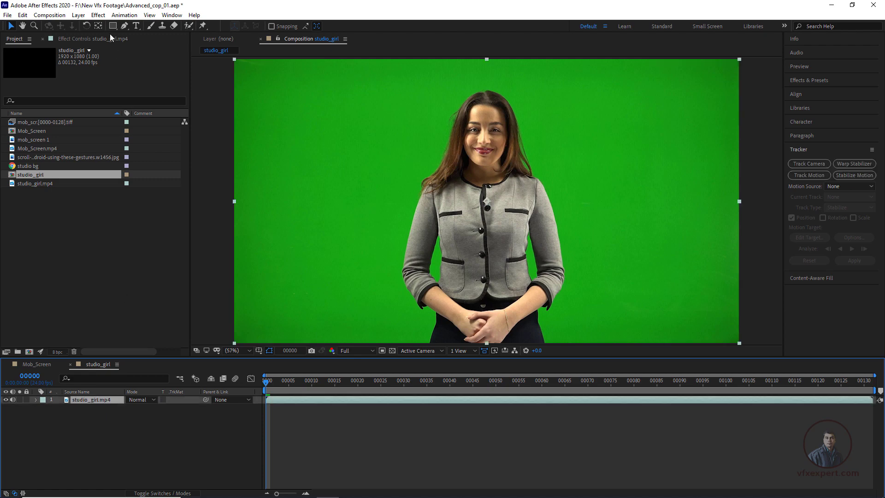
click(99, 14)
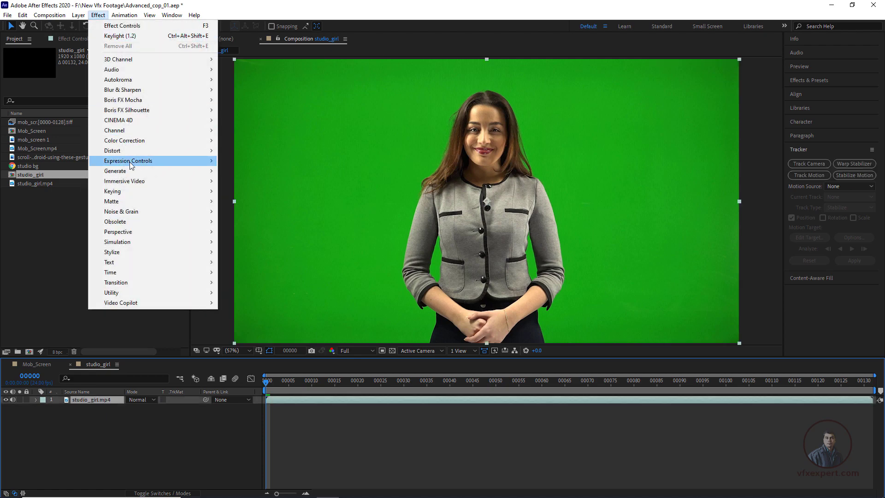
mouse_move(137, 192)
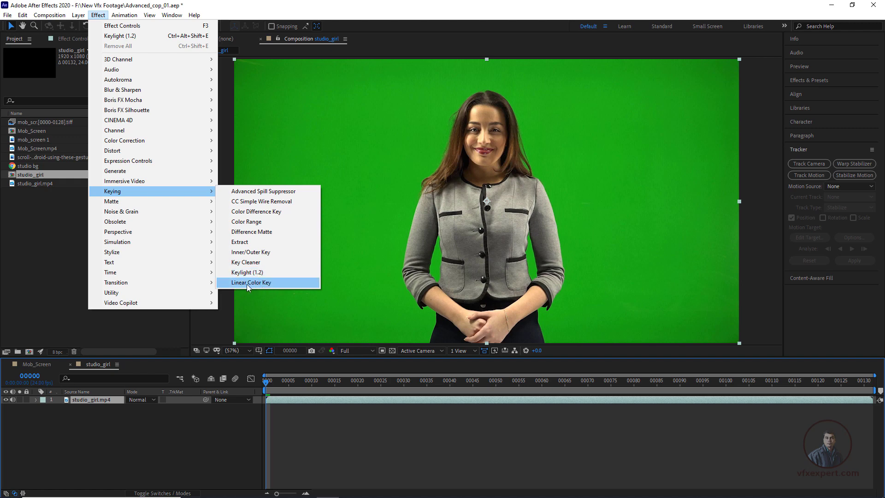
click(272, 284)
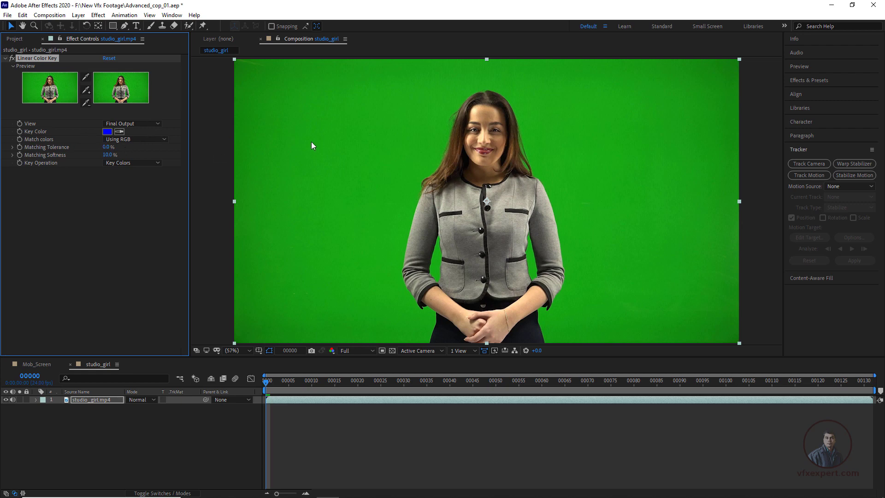
Step: Sample the green backdrop beside the woman as the key color and set the effect's view to Matte Only
click(120, 132)
click(389, 134)
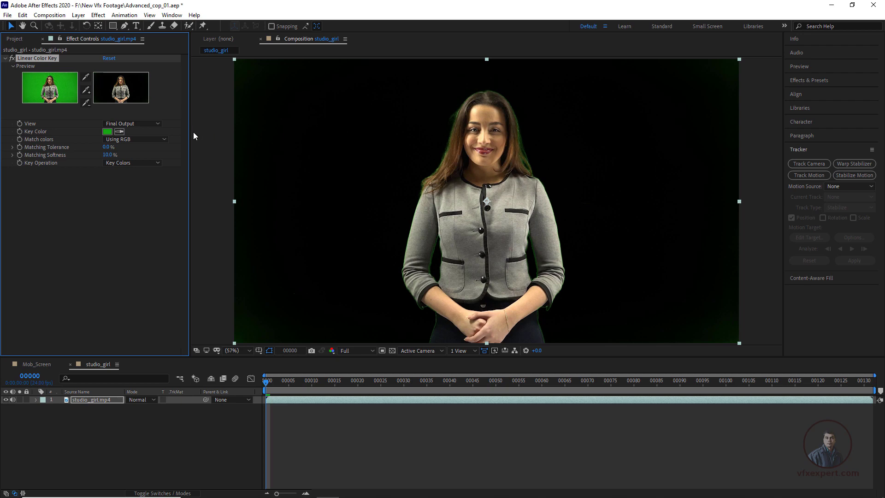
click(152, 126)
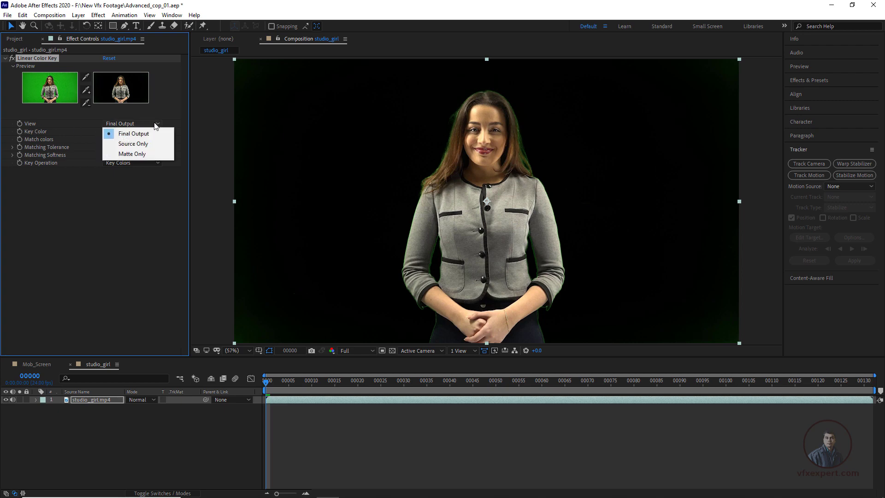
click(147, 156)
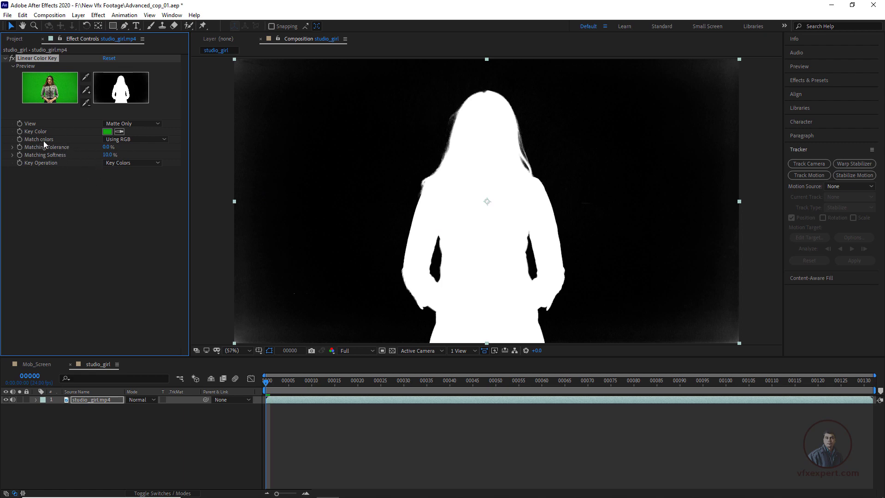
Step: Set Linear Color Key to match colors Using Chroma with a Matching Softness of 12.0%
click(156, 140)
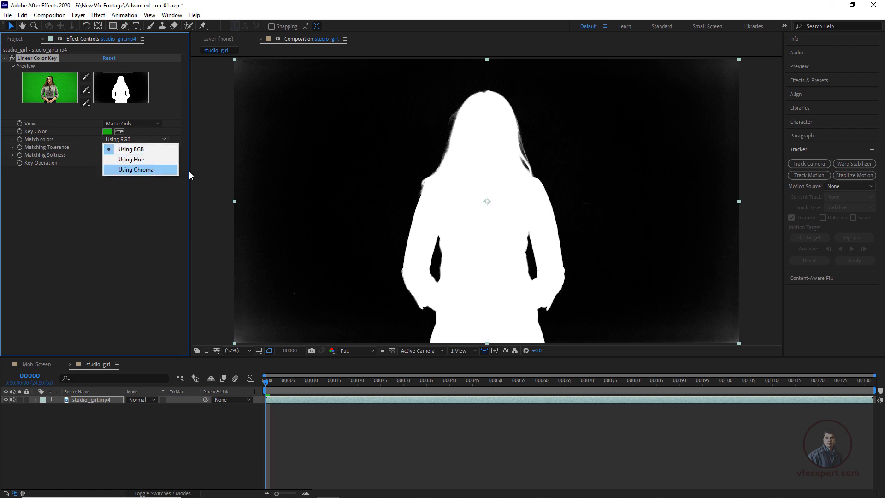
click(152, 171)
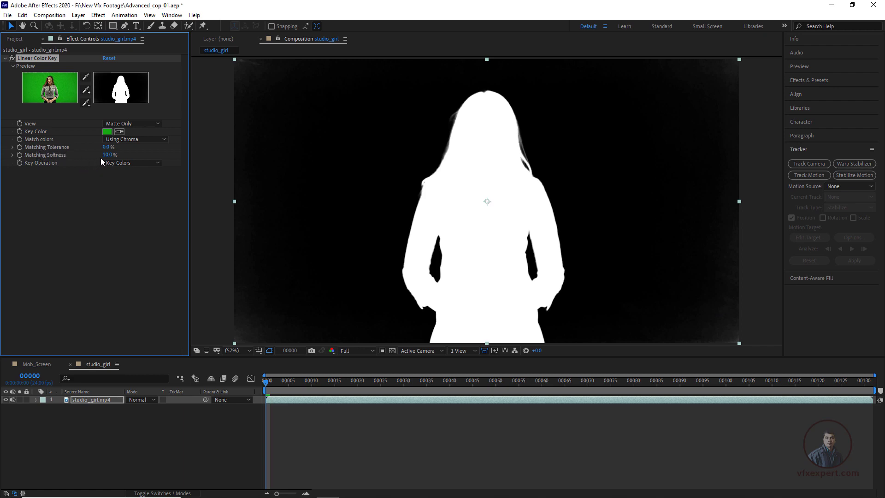
drag(105, 155, 106, 156)
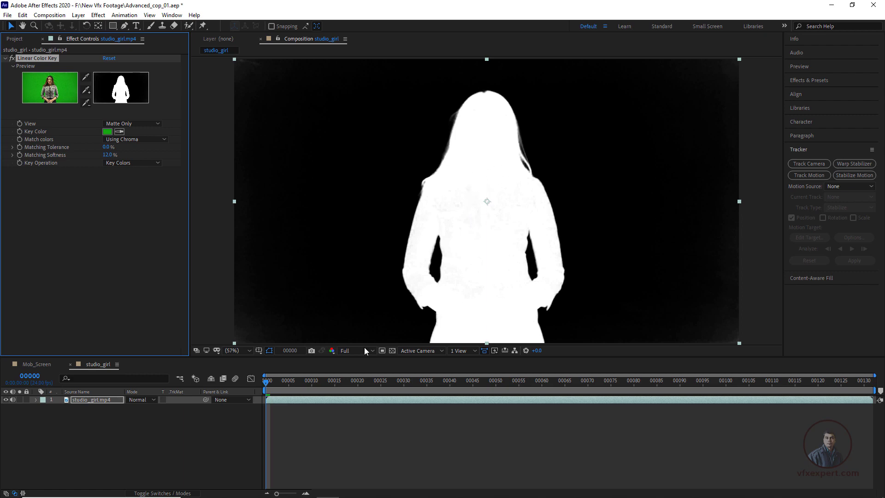
Step: At frame 28, draw a loose closed Pen tool mask around the woman and her outstretched hand on the studio_girl.mp4 layer
drag(286, 381, 319, 403)
key(space)
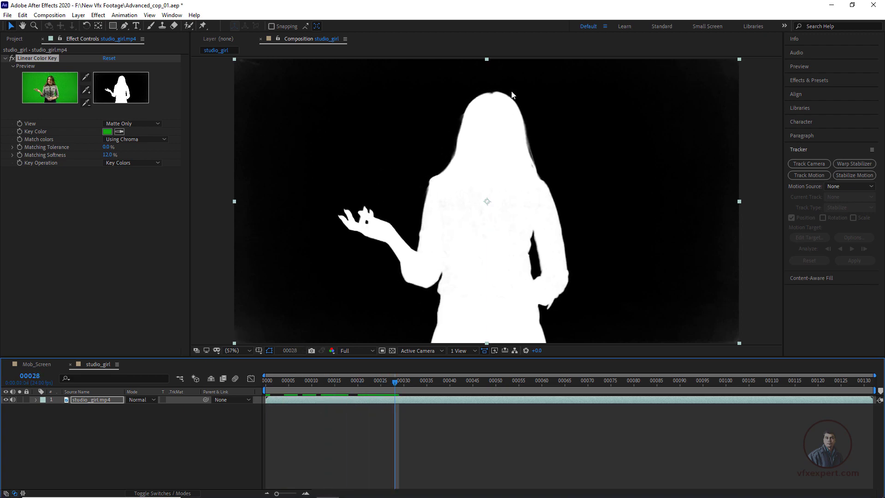
click(279, 401)
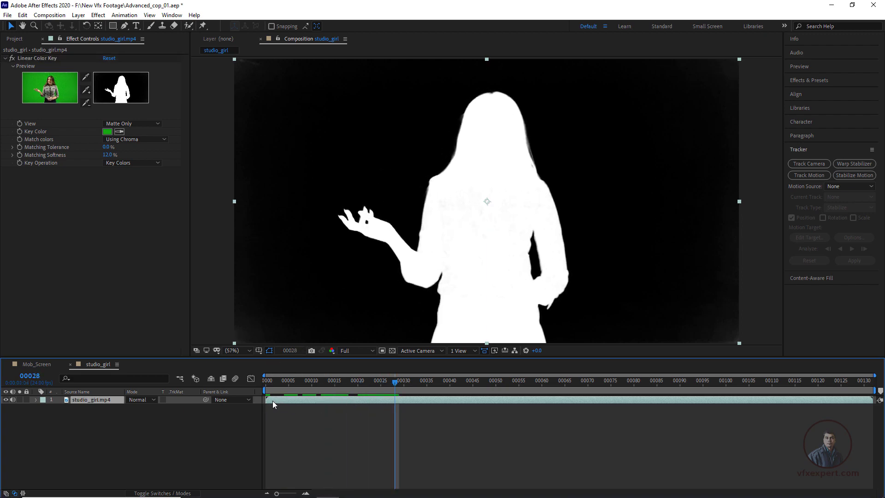
click(125, 27)
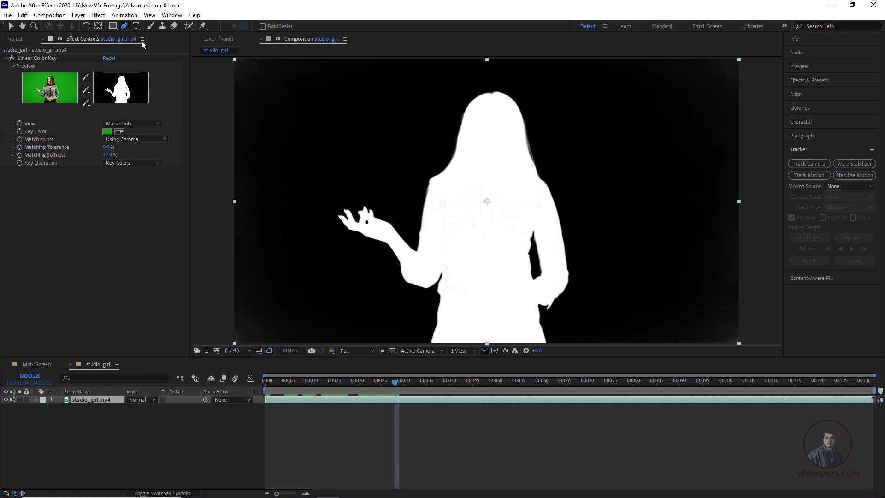
click(347, 342)
click(333, 266)
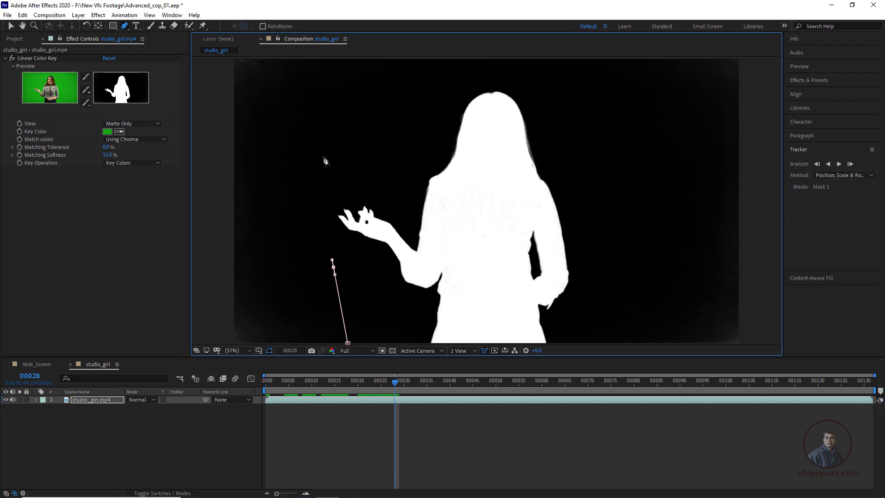
click(333, 141)
click(434, 79)
drag(520, 67, 561, 90)
click(592, 133)
drag(604, 262, 605, 290)
drag(602, 324, 599, 340)
drag(579, 295, 585, 252)
click(584, 312)
drag(449, 319, 397, 315)
click(354, 300)
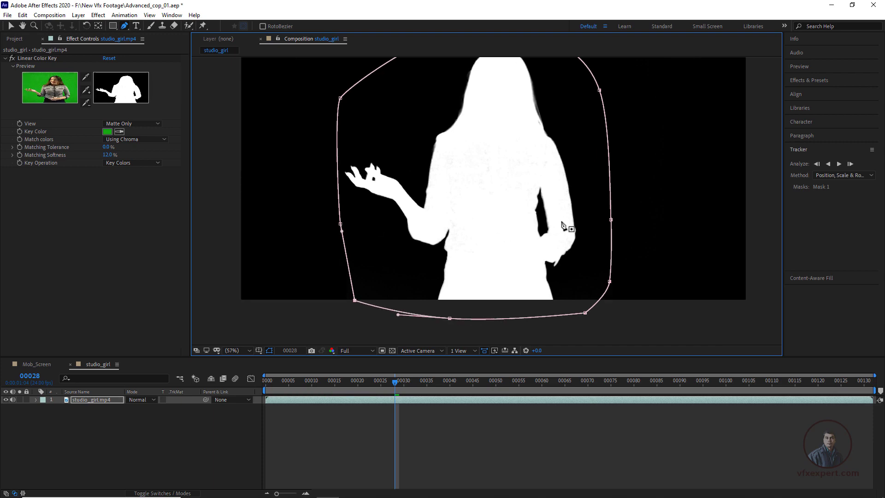
drag(522, 229, 497, 253)
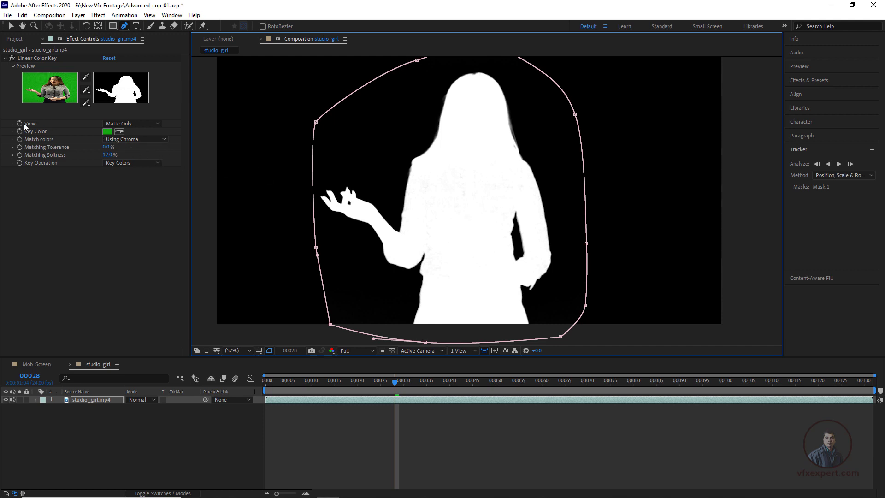
Step: Set the Linear Color Key view to Final Output and inspect the keyed woman's edges close up at frame 3
click(124, 124)
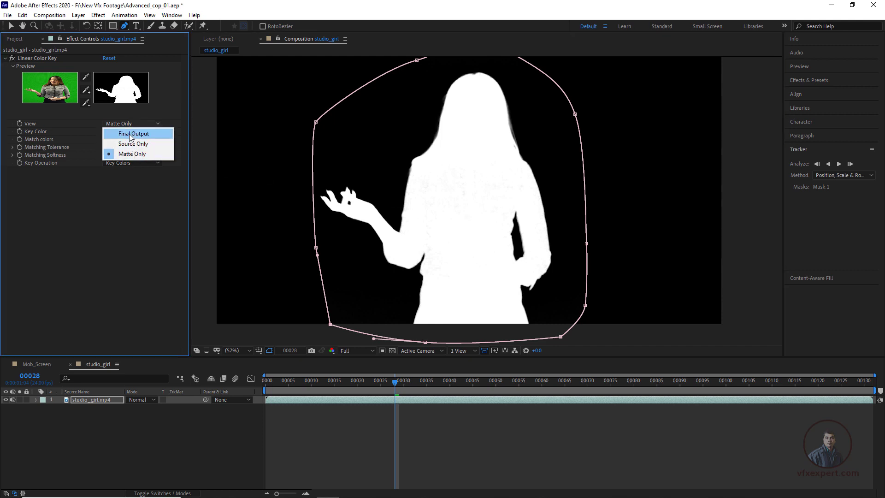
click(138, 134)
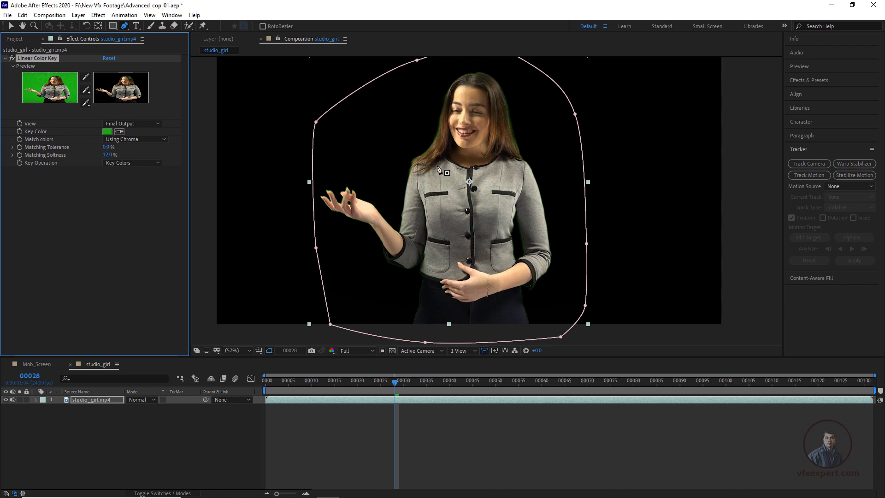
click(11, 26)
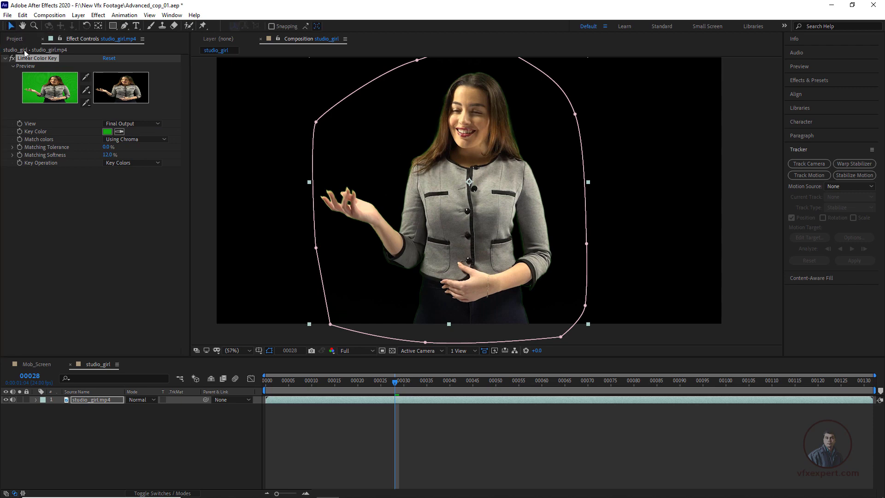
click(402, 411)
drag(394, 383, 279, 382)
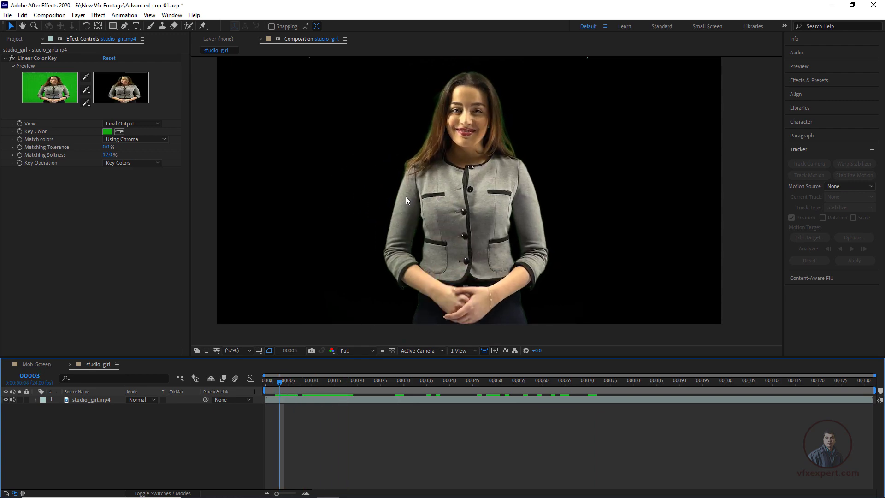
scroll(496, 98, up, 2)
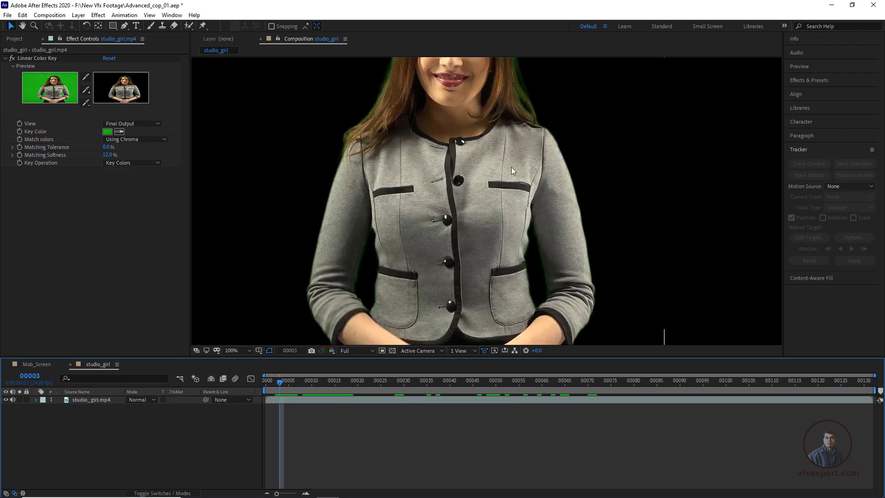
Step: Apply the Advanced Spill Suppressor effect to the studio_girl.mp4 layer, using the Standard method with Suppression at 100.0%
scroll(511, 167, up, 4)
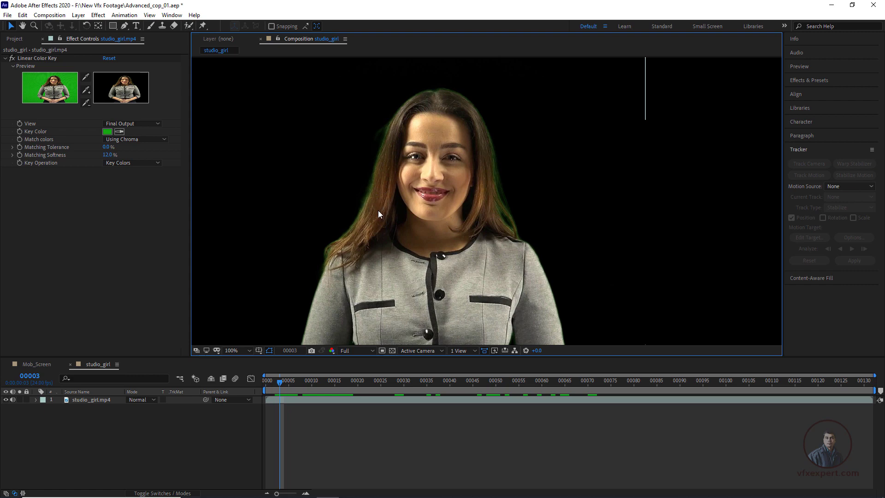
click(98, 15)
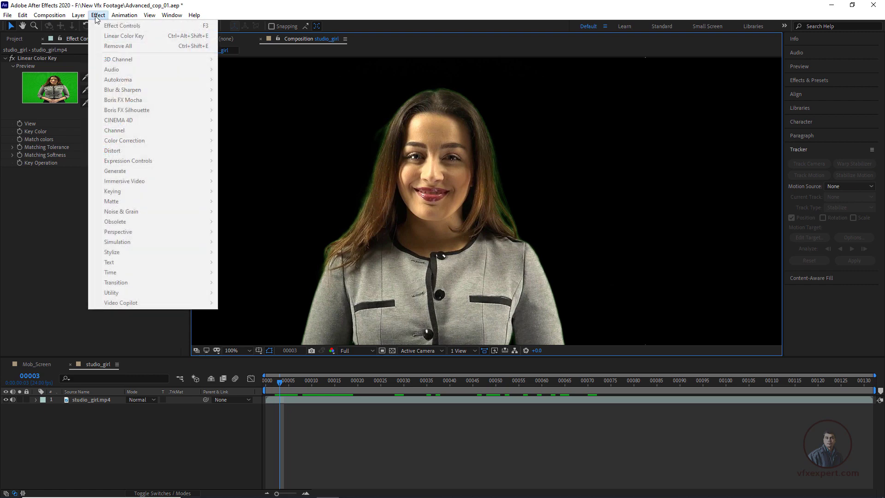
click(93, 400)
click(93, 399)
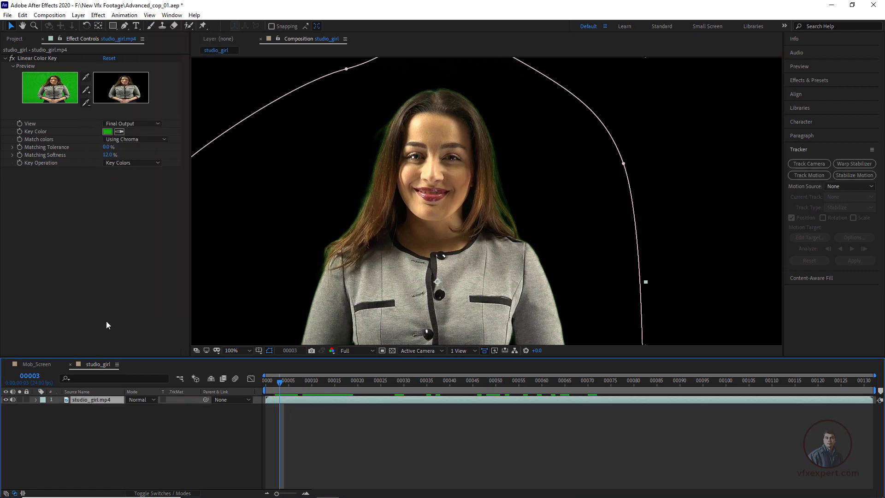
click(97, 16)
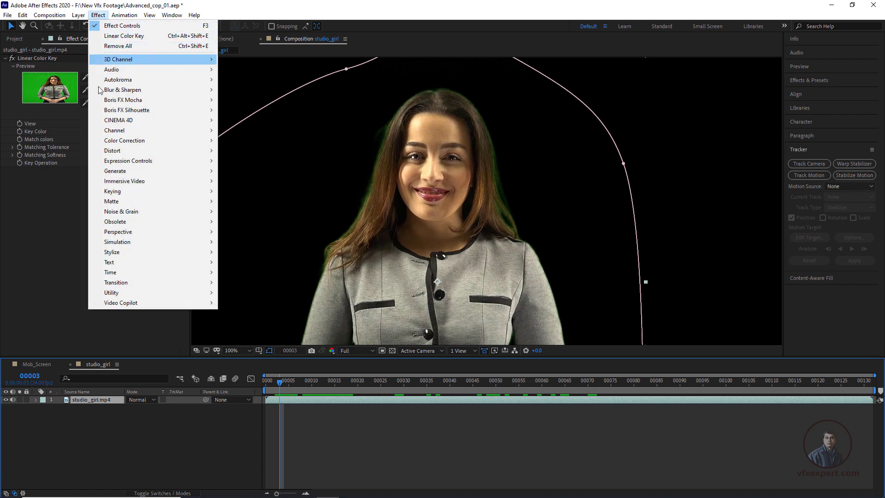
mouse_move(112, 193)
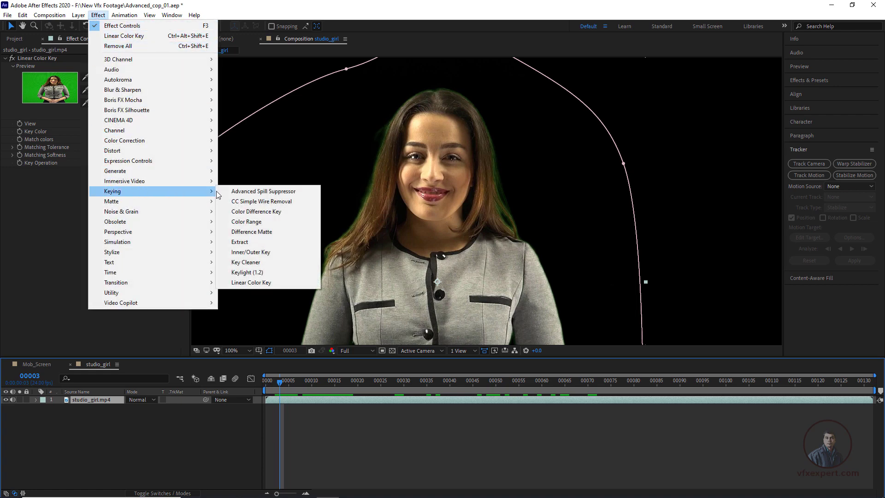
click(286, 192)
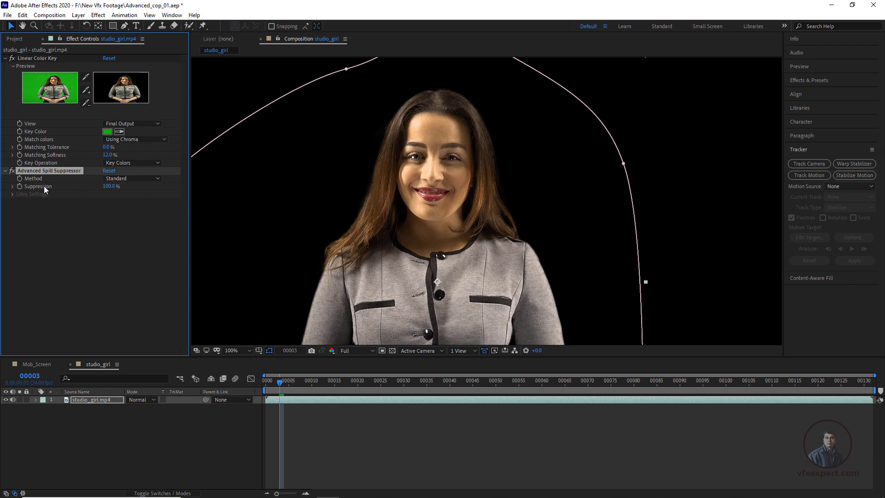
drag(109, 186, 86, 191)
drag(99, 195, 128, 201)
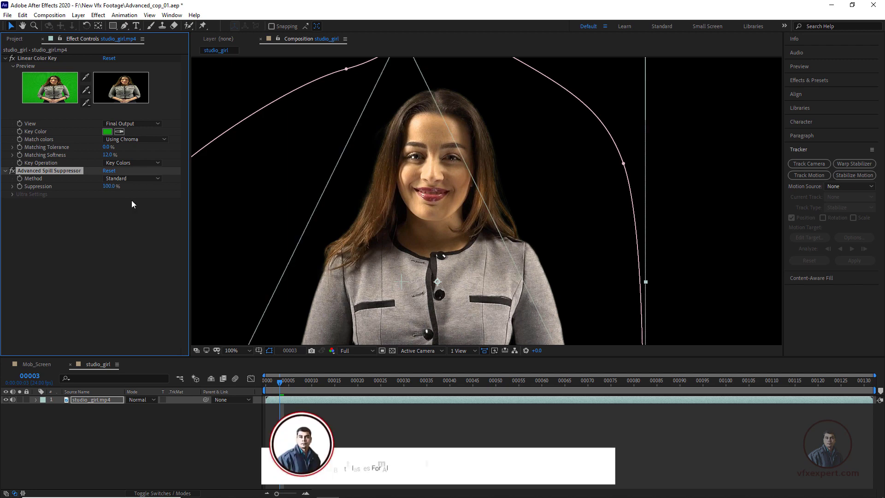
Step: Add the studio bg image beneath the studio_girl.mp4 layer at frame 0 and fit it to the composition
scroll(448, 215, down, 1)
click(346, 421)
click(409, 381)
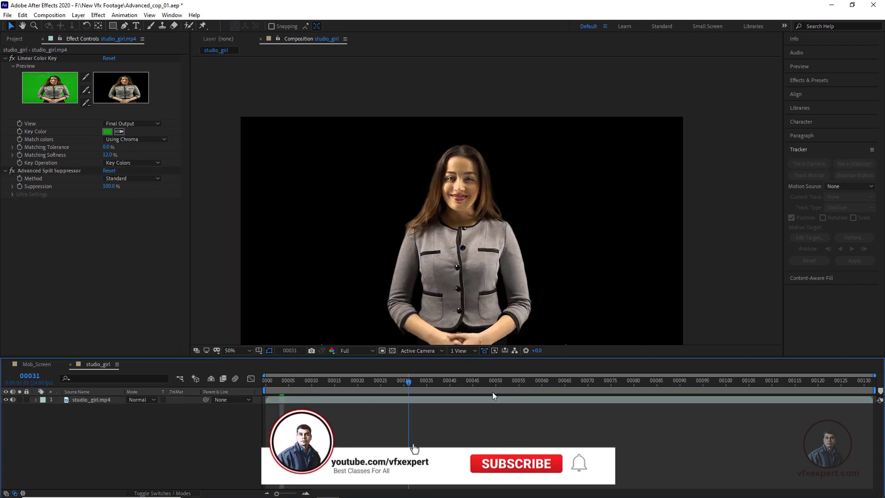
key(Home)
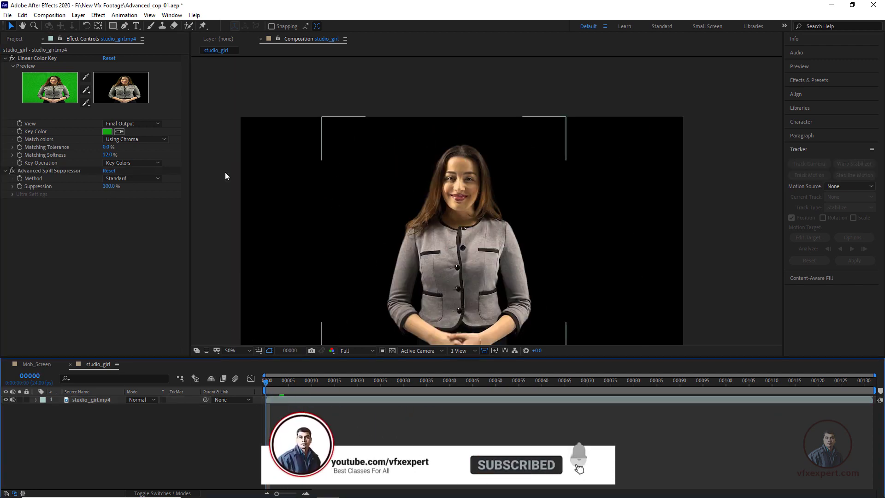
click(18, 40)
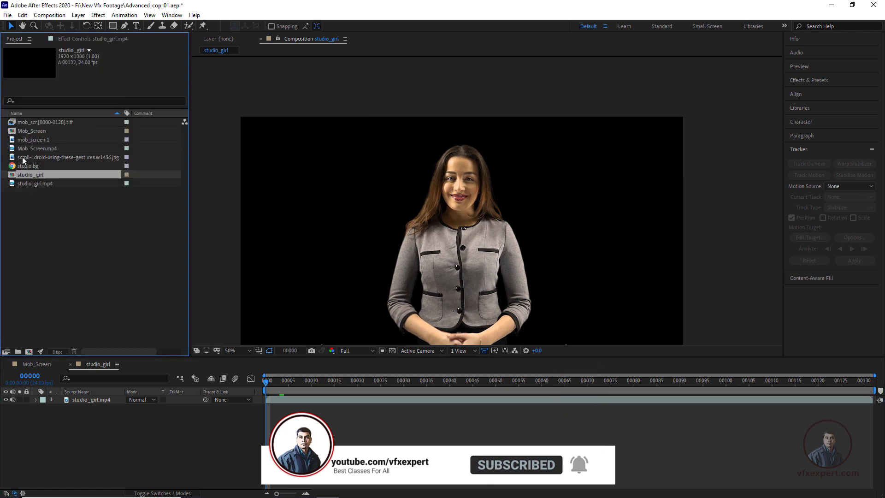
drag(23, 165, 116, 416)
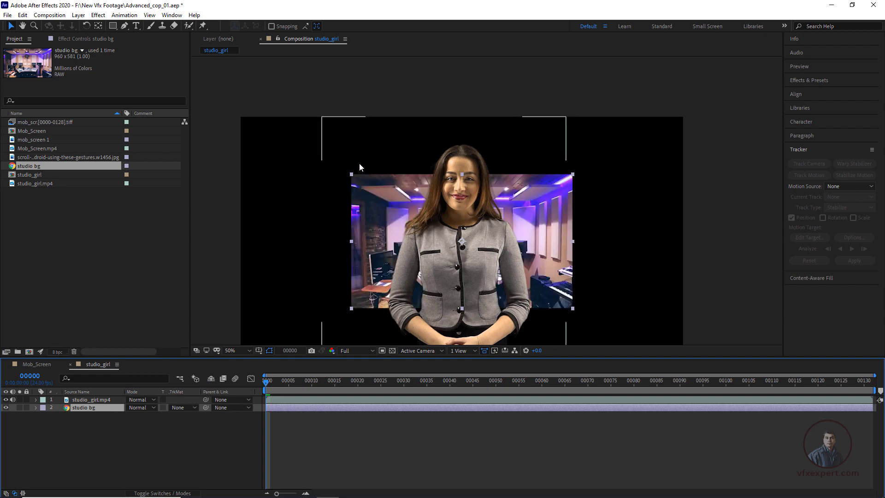
right_click(103, 407)
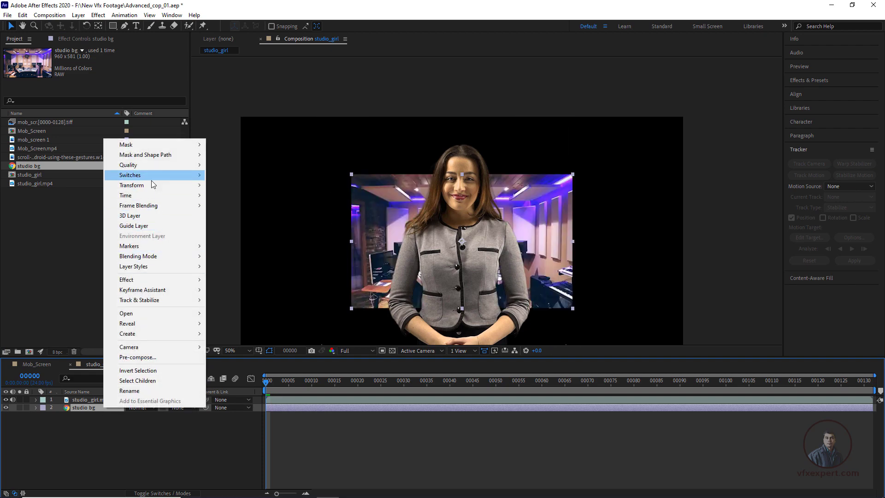
mouse_move(148, 186)
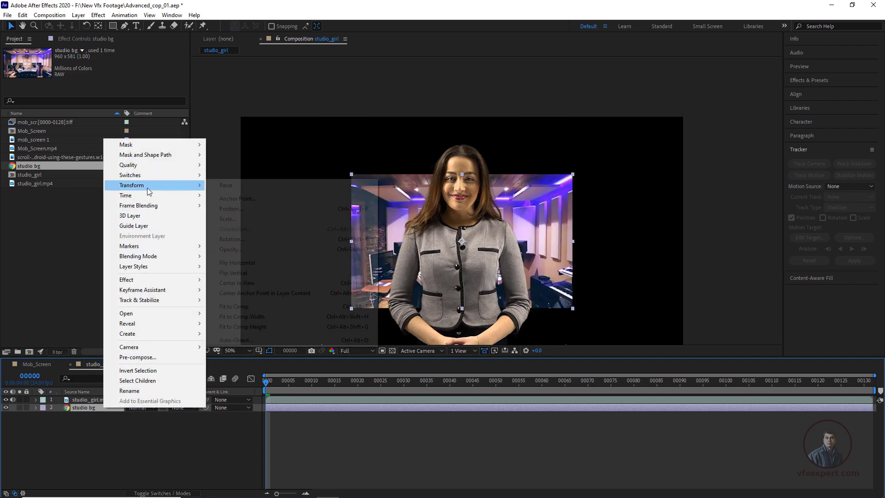
click(237, 311)
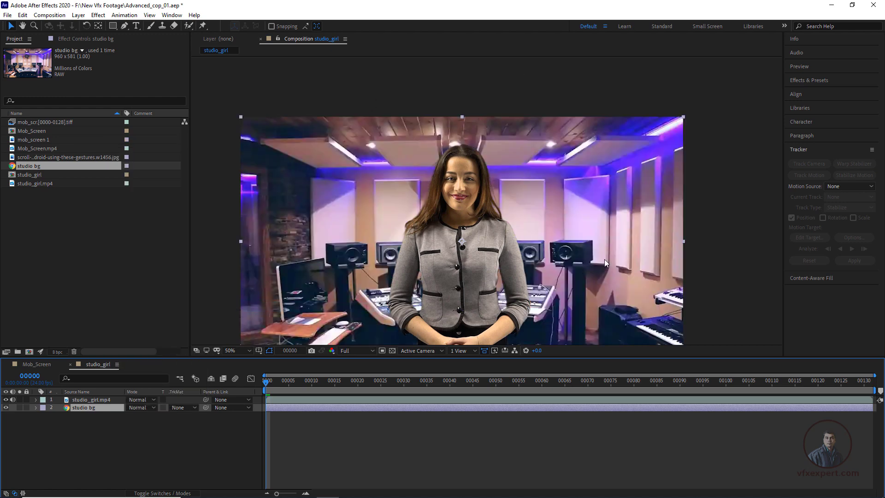
Step: Center the whole composite in the viewer, deselect the background layer and save the project
key(space)
drag(604, 259, 595, 221)
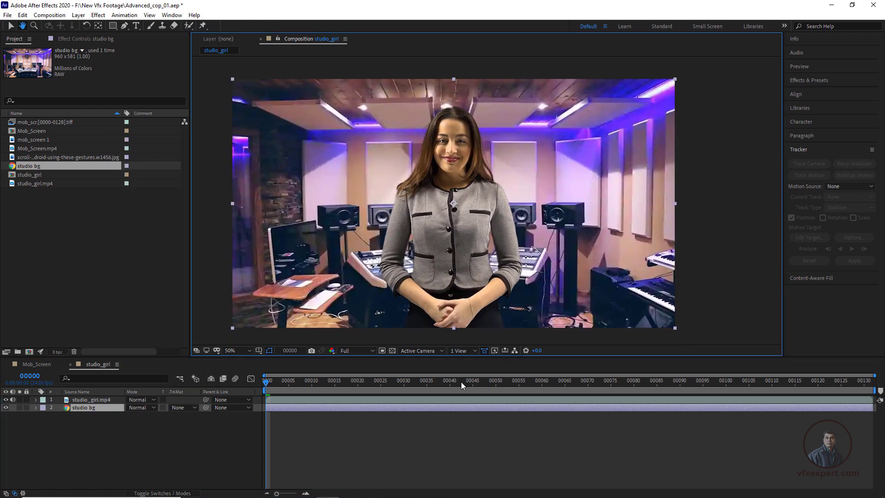
click(419, 430)
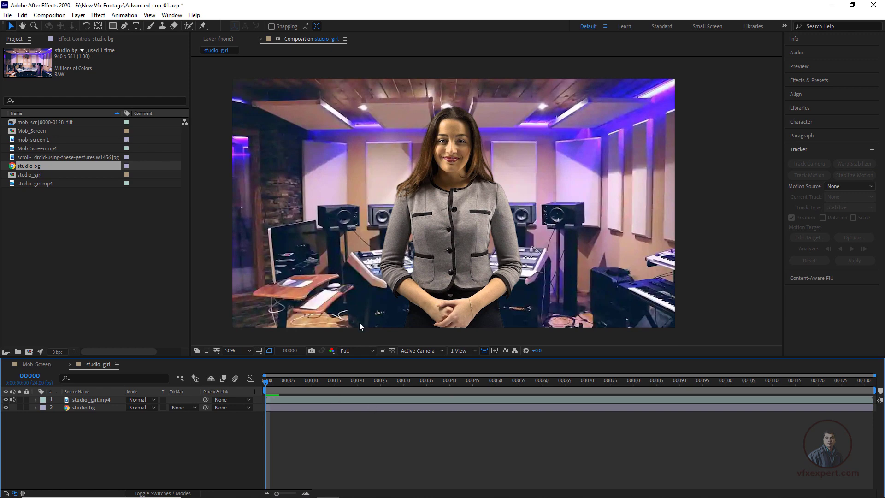
click(8, 16)
click(21, 90)
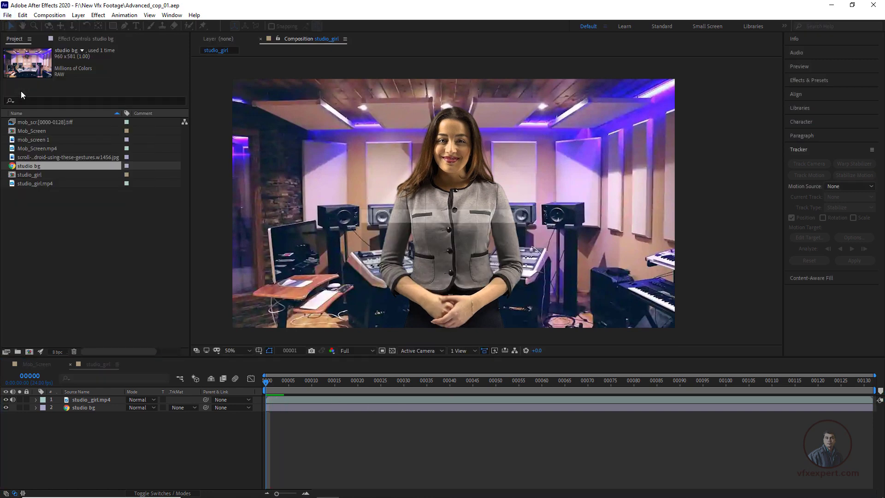
Step: Play back the composite to check the keyed woman against the studio background
click(334, 432)
key(space)
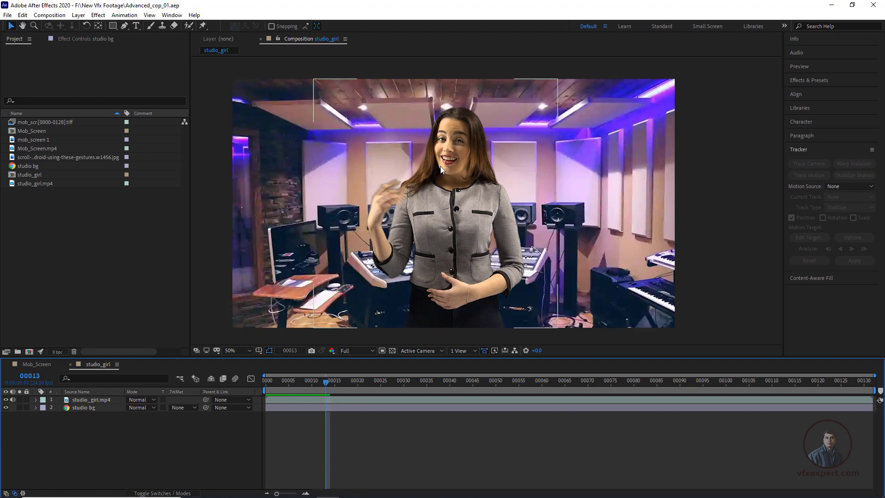
key(space)
click(92, 415)
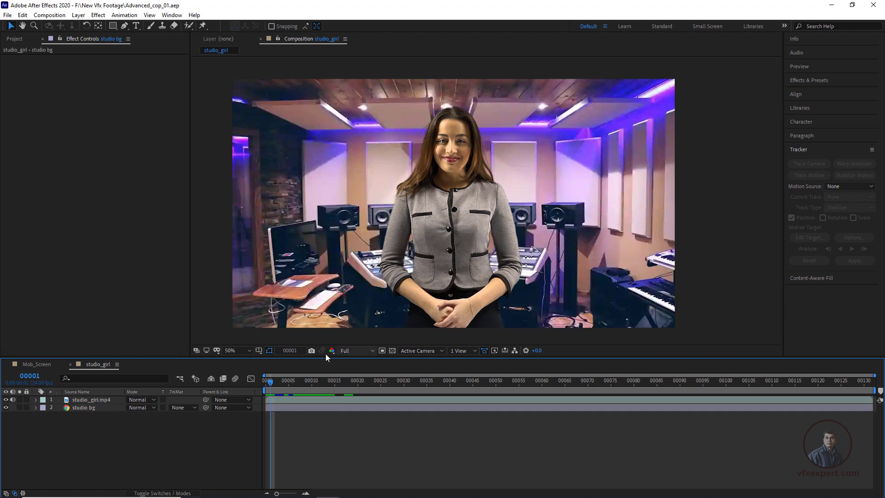
Step: Set the preview resolution to Half, and review the composite by playing it and scrubbing back through the timeline
click(364, 351)
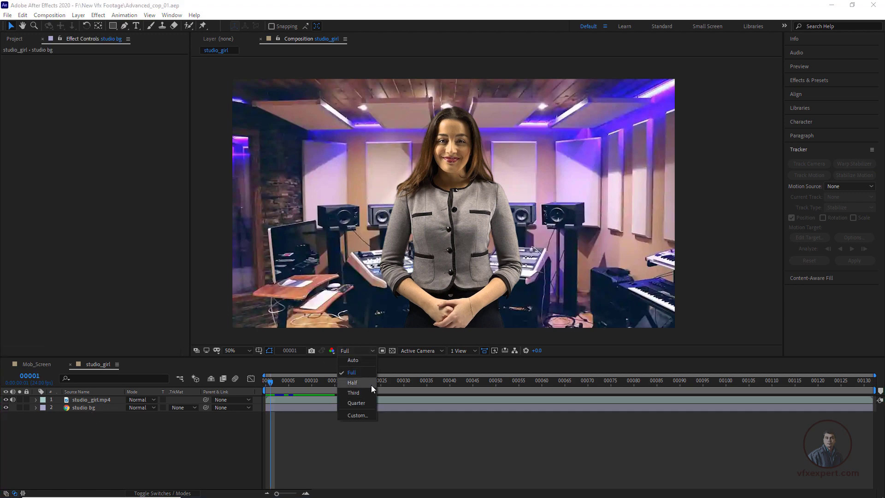
click(351, 382)
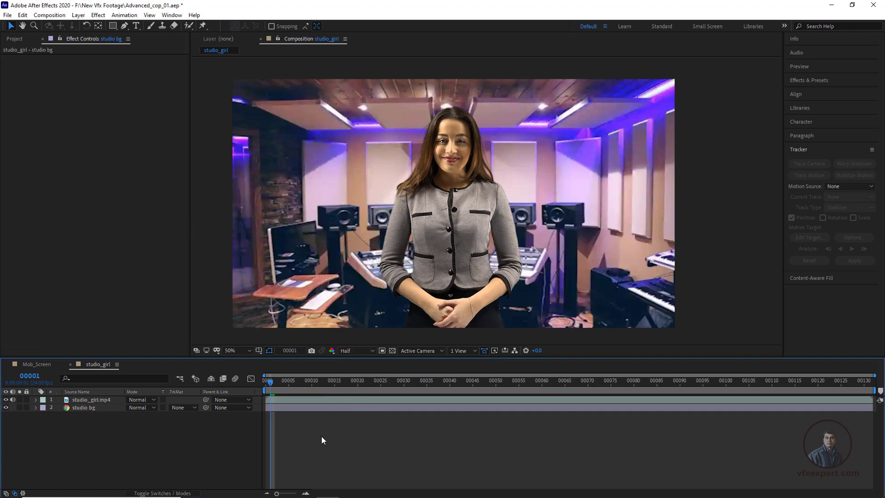
key(space)
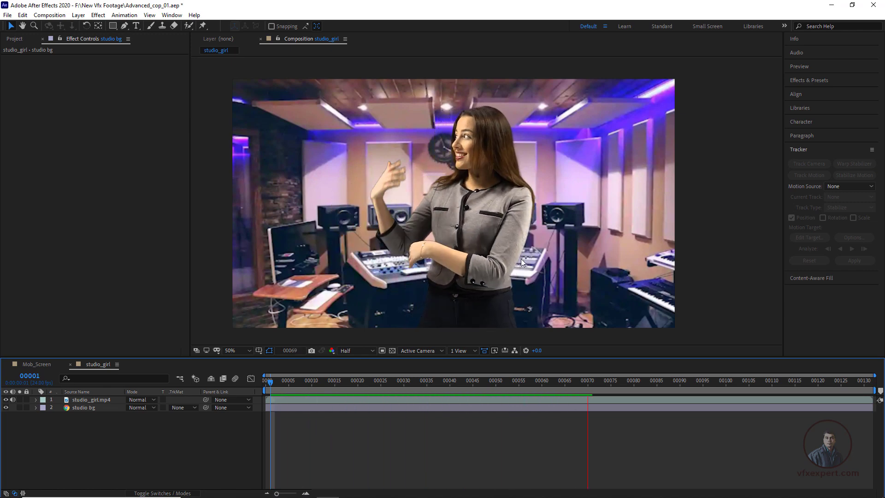
key(space)
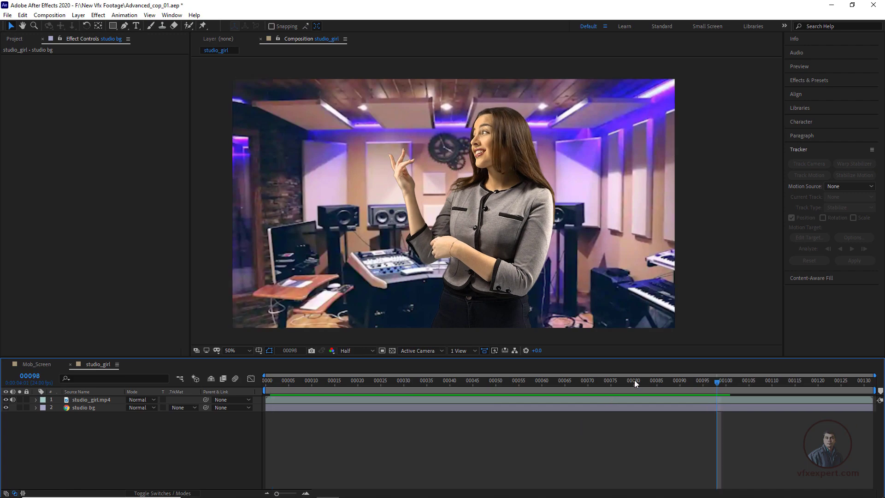
drag(626, 389, 322, 391)
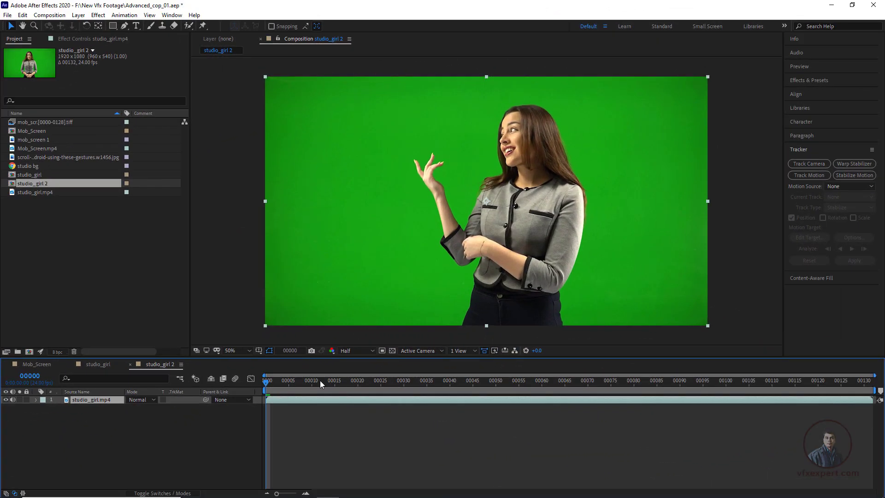
Step: At frame 21 of the studio_girl 2 composition, apply the Keylight (1.2) effect to the studio_girl.mp4 layer
drag(320, 381, 363, 392)
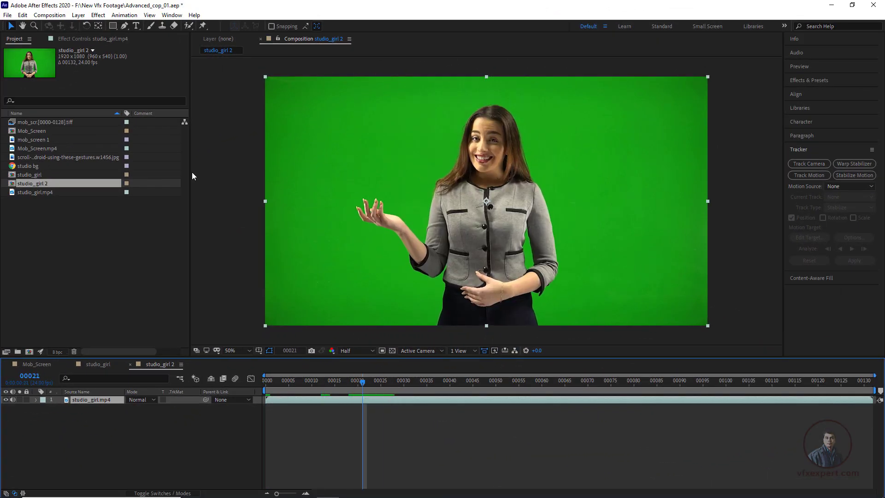
click(118, 39)
right_click(122, 118)
click(79, 98)
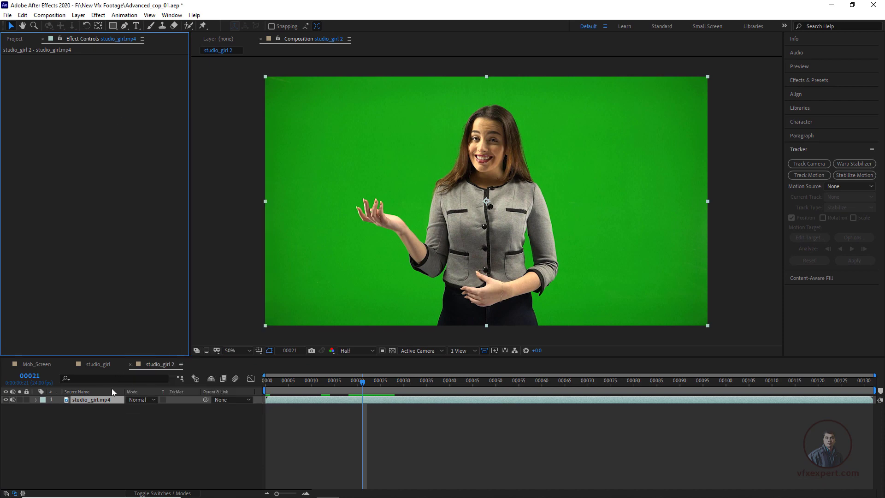
click(103, 402)
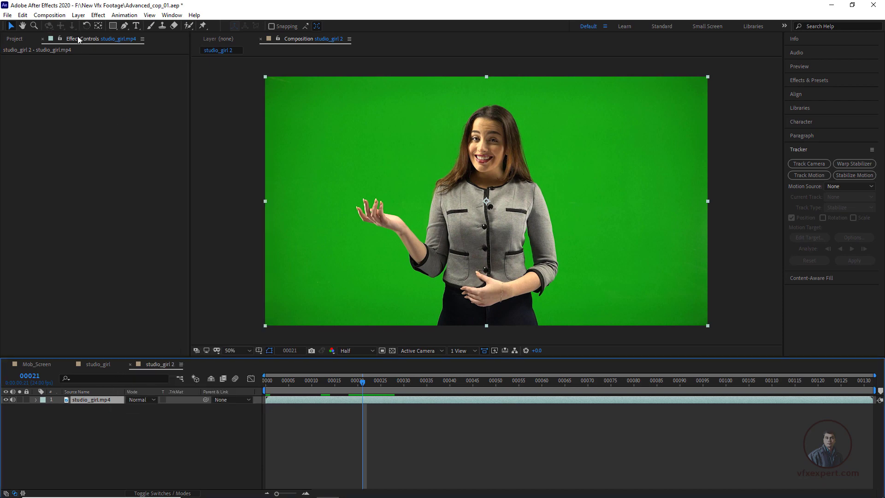
click(98, 15)
mouse_move(125, 193)
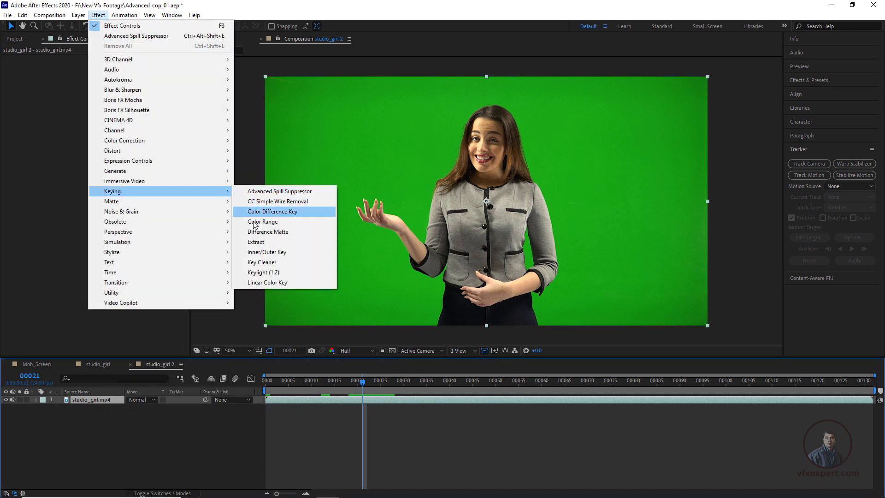
click(271, 276)
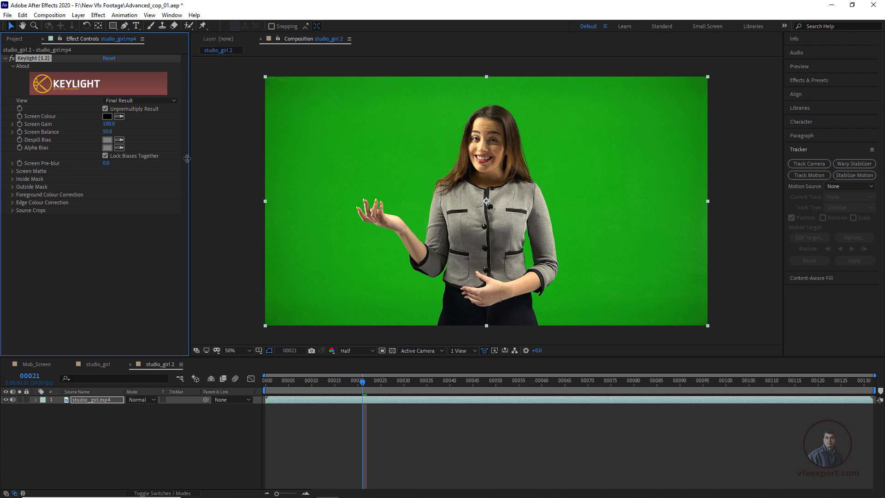
Step: Sample the green backdrop above the woman's raised hand as Keylight's Screen Colour and set its view to Screen Matte
click(120, 116)
click(374, 131)
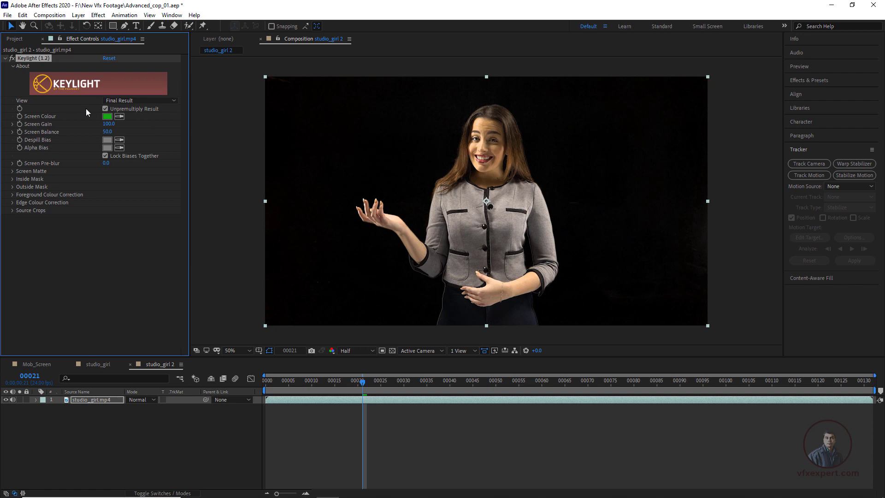
click(151, 101)
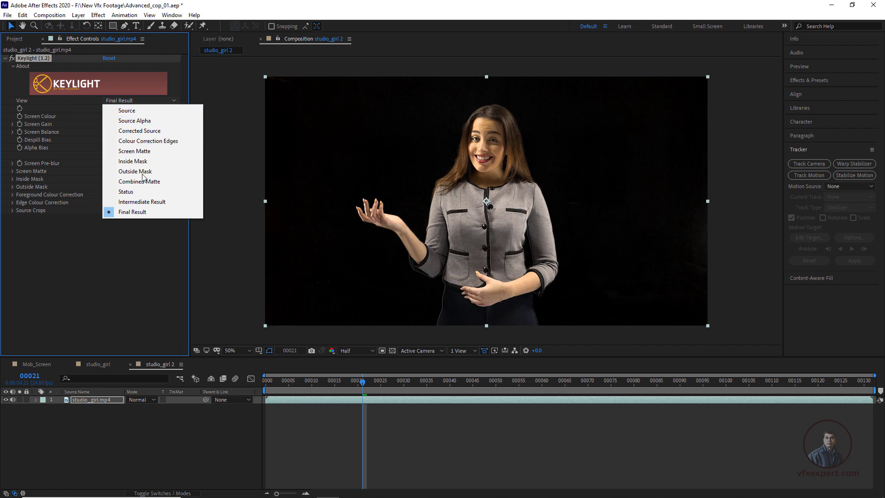
click(136, 152)
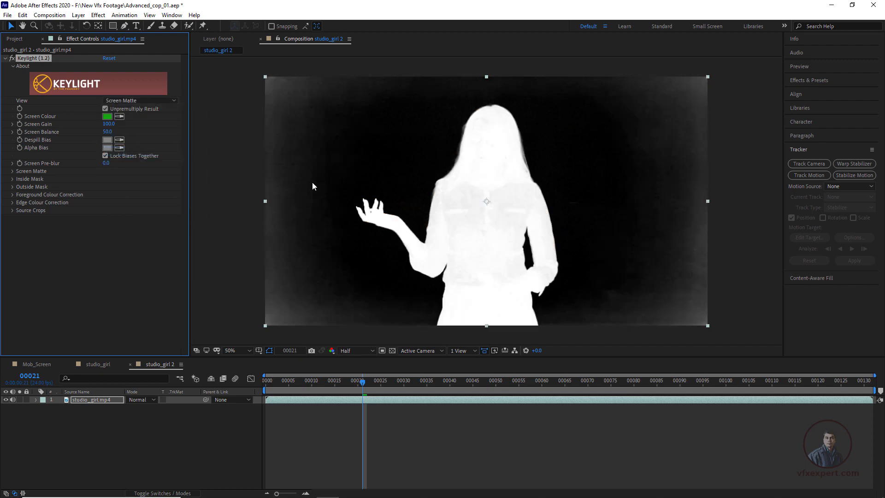
Step: Examine the screen matte close up for gray areas inside the woman's silhouette and in the surrounding backdrop
key(period)
key(period)
key(comma)
key(comma)
key(period)
key(period)
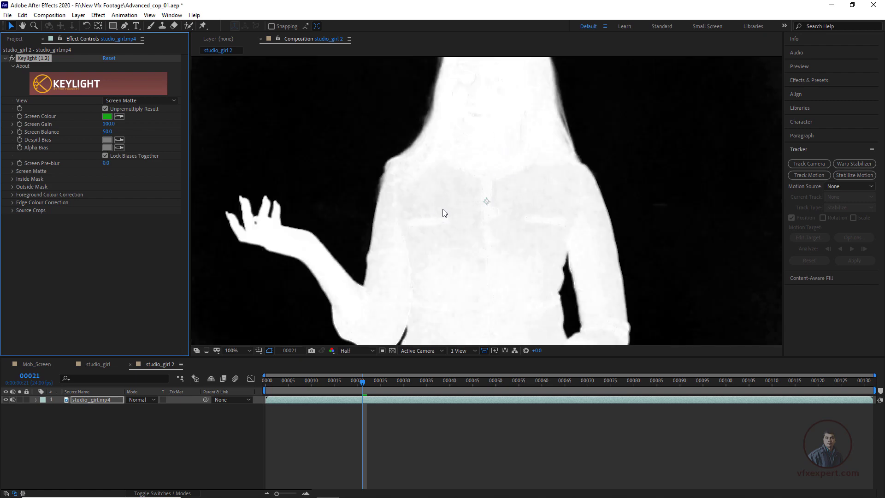
key(period)
key(comma)
key(comma)
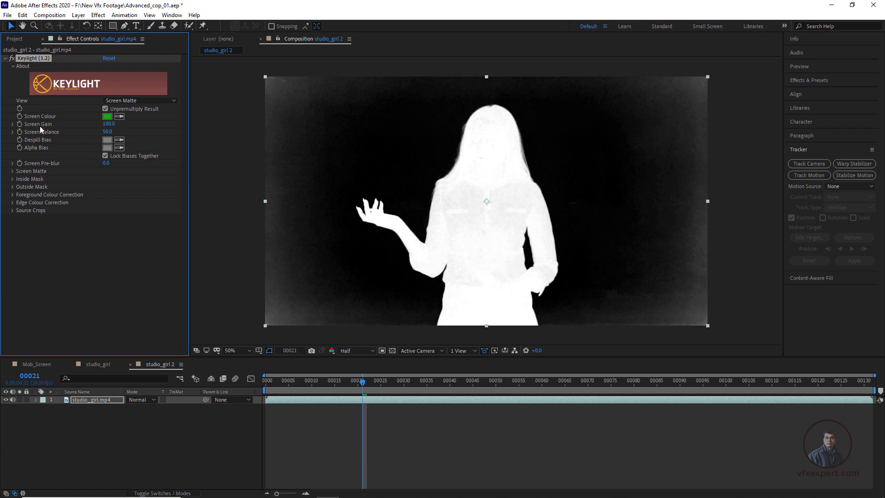
Step: Set Keylight's Screen Gain to 111.0 and inspect the woman's matte close up
drag(109, 124, 113, 125)
key(period)
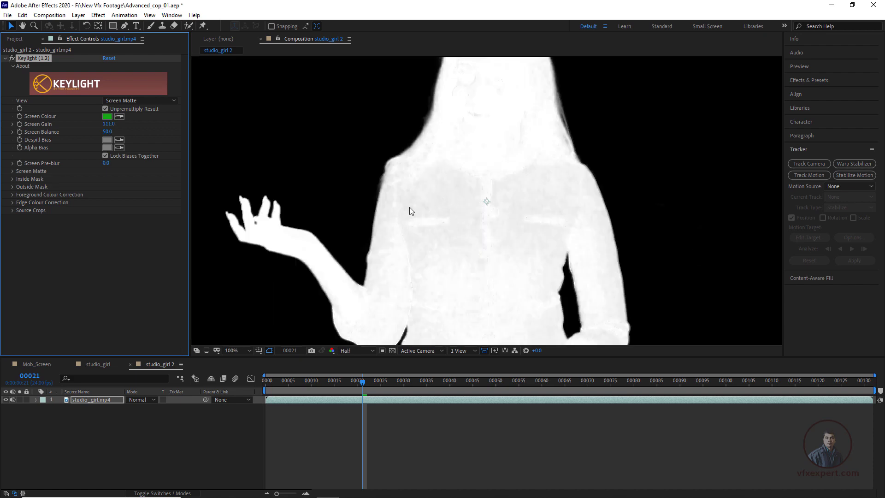
Step: Expand Keylight's Screen Matte parameters for the studio_girl.mp4 layer
click(12, 171)
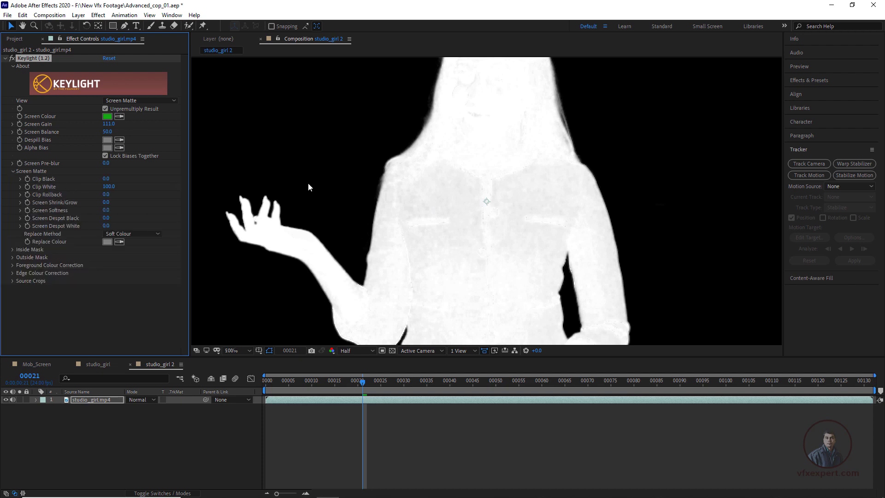
key(comma)
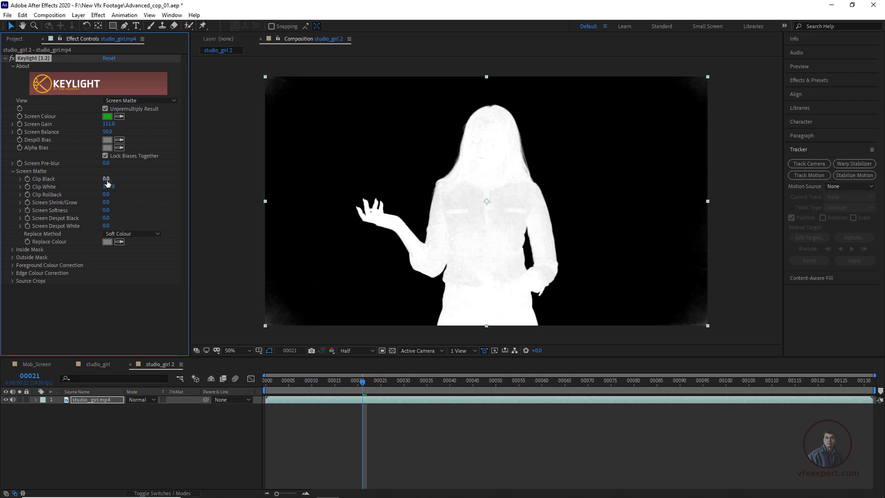
drag(110, 179, 107, 181)
Step: Draw a closed Pen tool mask loosely around the woman on the studio_girl.mp4 layer, leaving out the frame's grayish corners
click(333, 401)
click(125, 26)
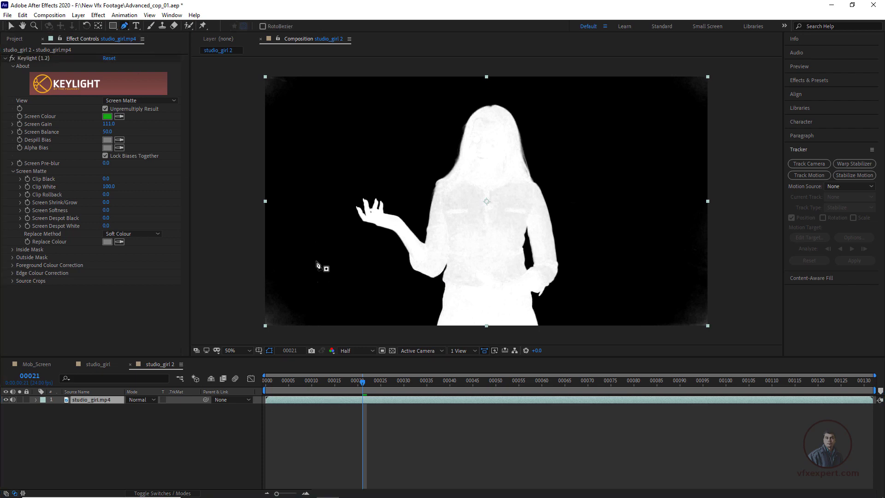
click(358, 327)
click(329, 213)
click(347, 137)
drag(382, 71, 405, 70)
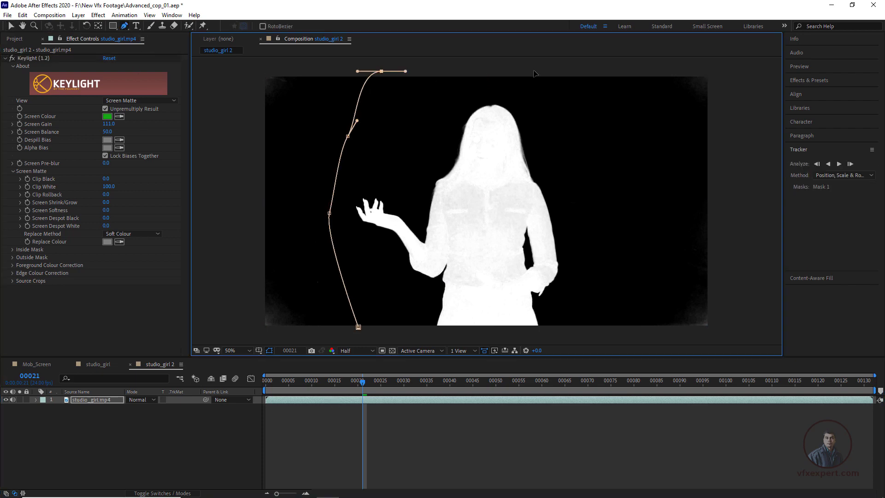
drag(525, 68, 553, 85)
drag(564, 168, 585, 180)
click(575, 257)
drag(578, 312, 512, 338)
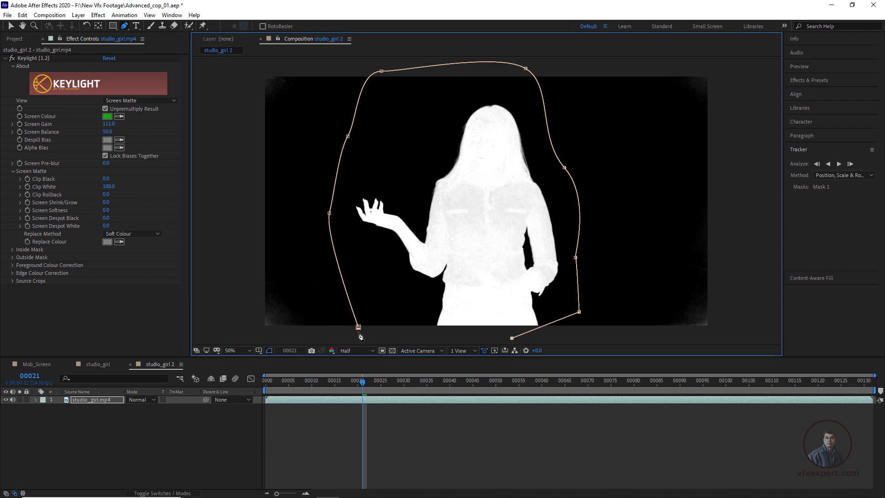
click(360, 329)
Step: Move the mask points beside the woman's shoulder, elbow and hip outward so the mask also encloses her at frame 0
drag(575, 257, 618, 271)
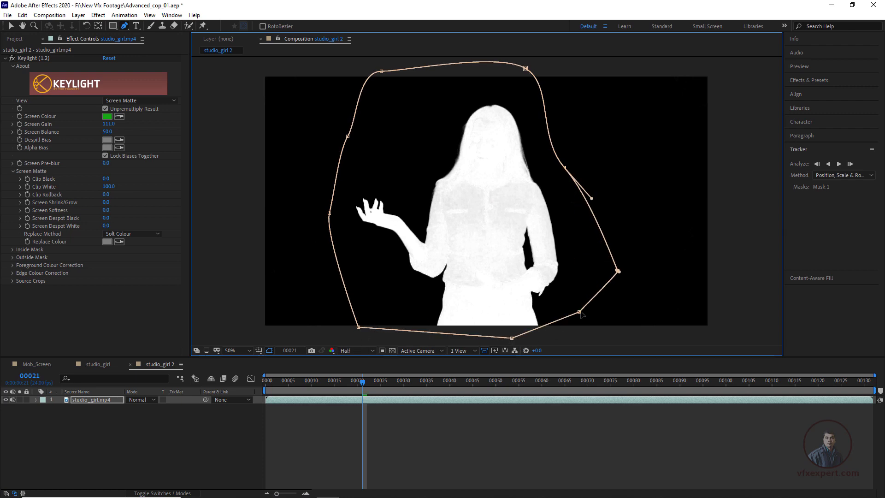
drag(579, 311, 595, 329)
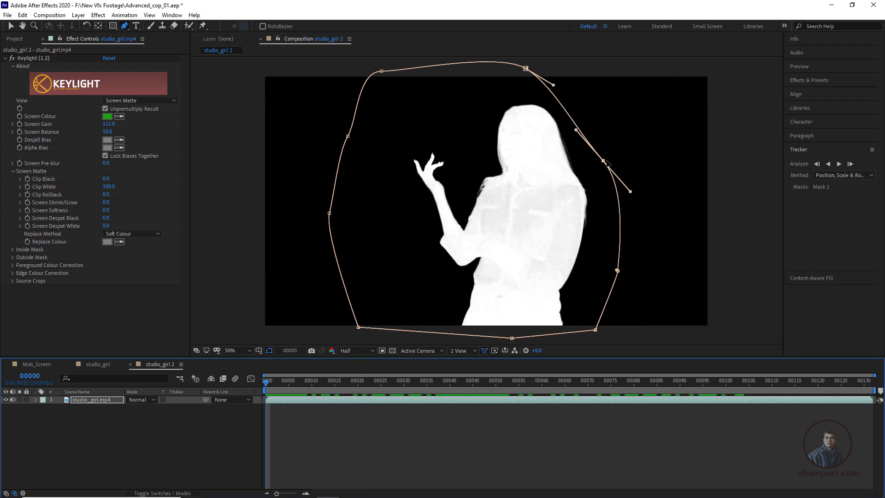
drag(604, 161, 606, 157)
Step: Set Keylight's Clip White to 85.0 while checking the woman's jacket close up at frame 13
key(period)
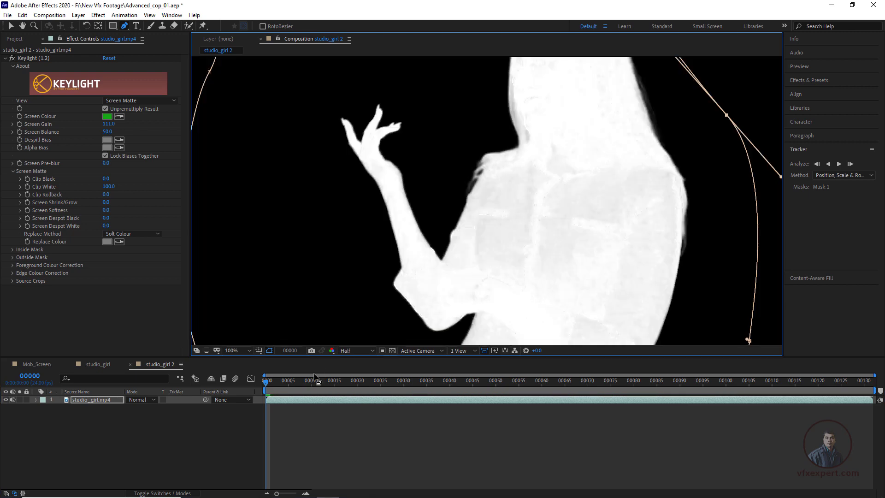
drag(316, 392, 327, 389)
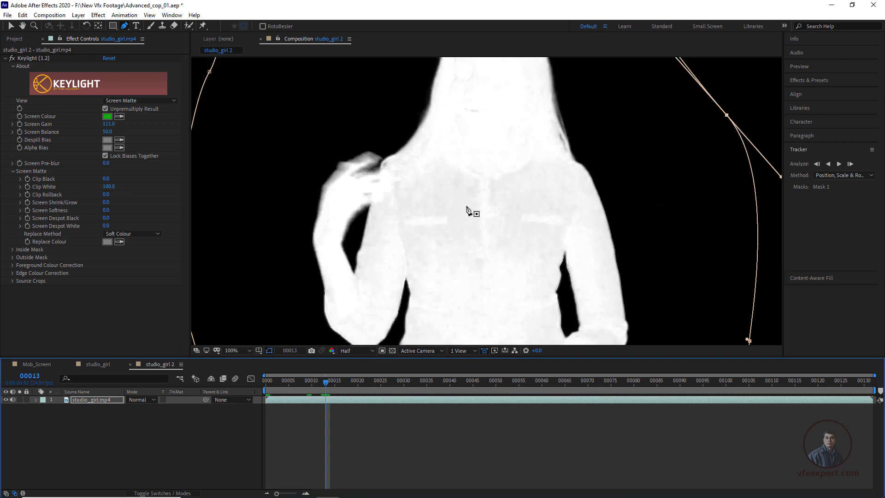
key(period)
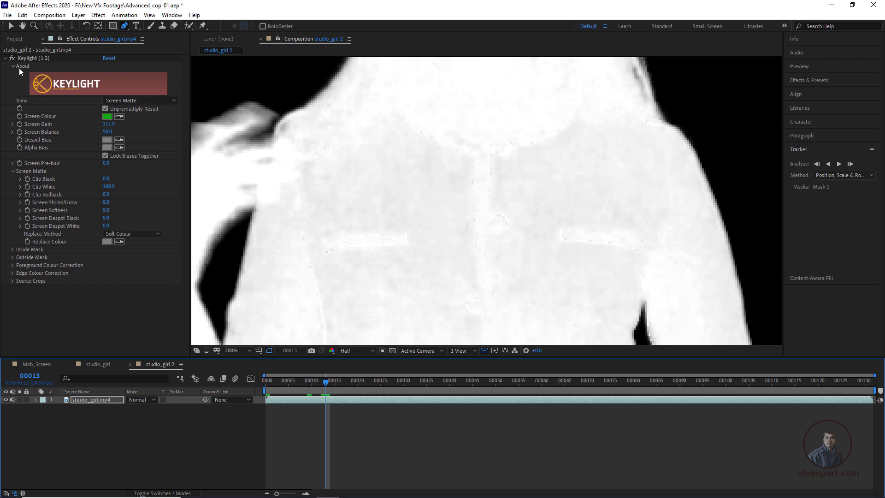
click(46, 186)
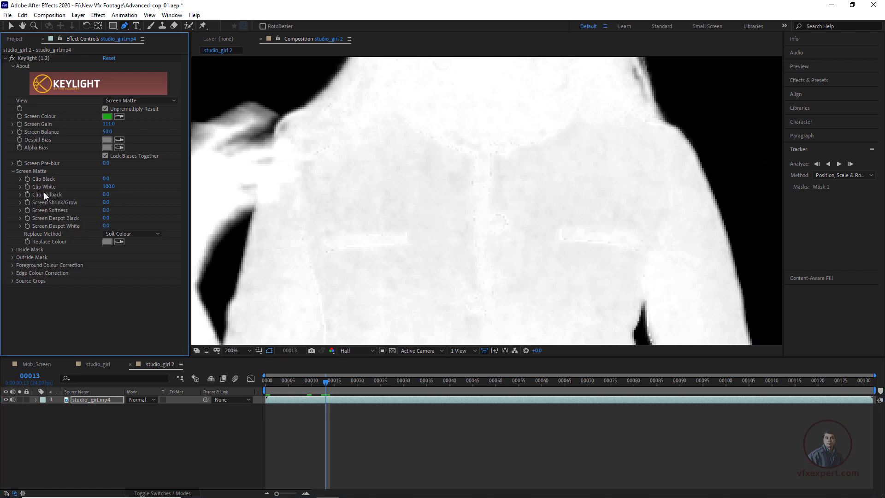
drag(107, 186, 99, 187)
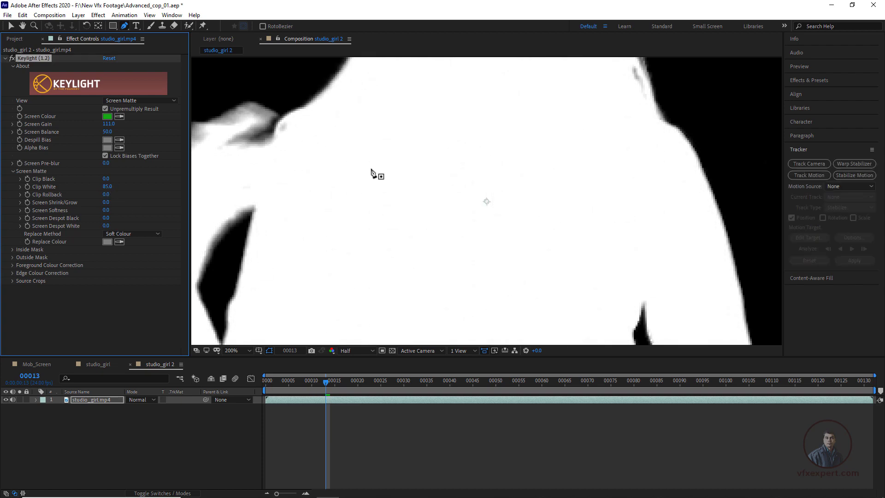
Step: Leave the Pen tool for the Selection tool and set Keylight's view to Final Result
key(comma)
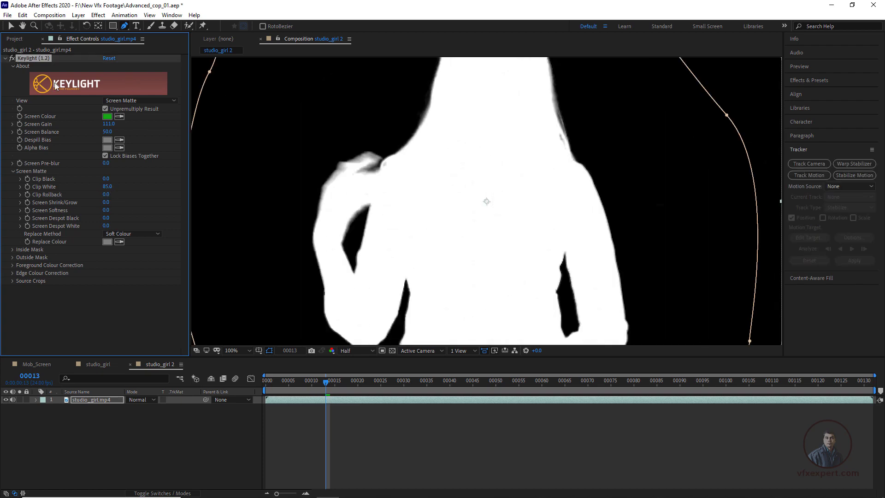
click(11, 27)
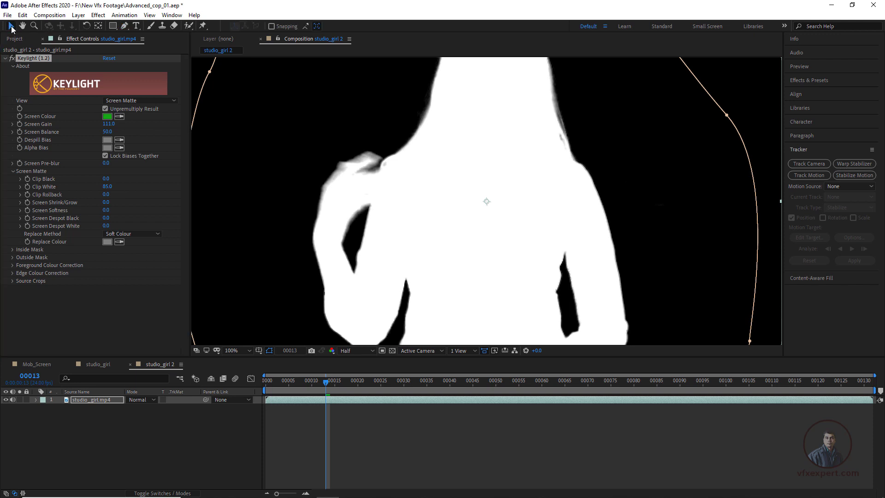
click(134, 100)
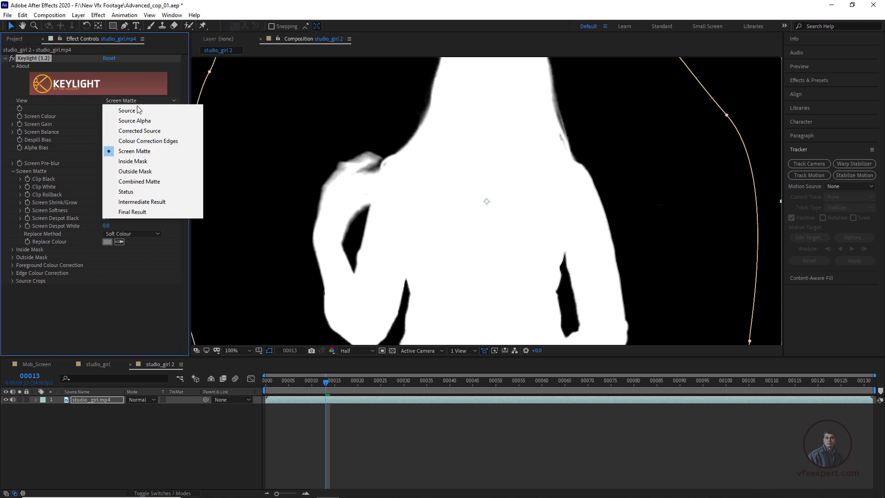
click(142, 212)
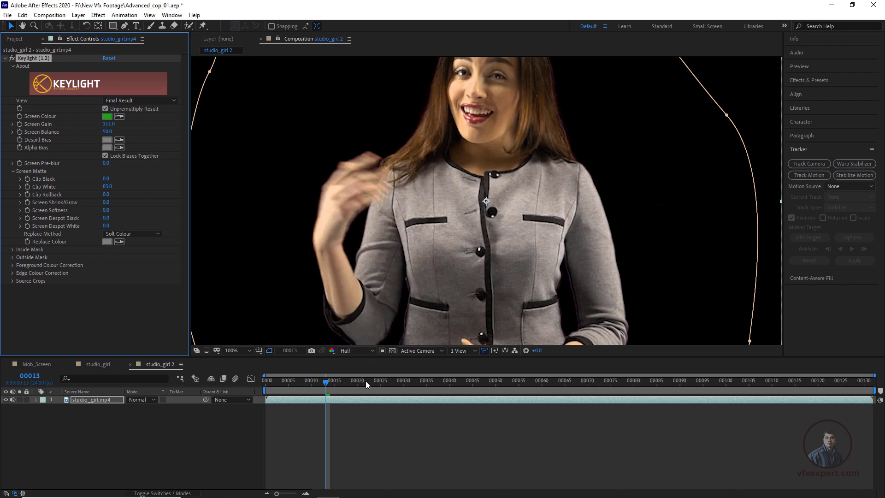
Step: Deselect the layer and scrub to frame 8 to check the keyed edges of the woman
click(367, 429)
scroll(357, 278, down, 1)
drag(341, 382, 303, 392)
scroll(467, 210, up, 1)
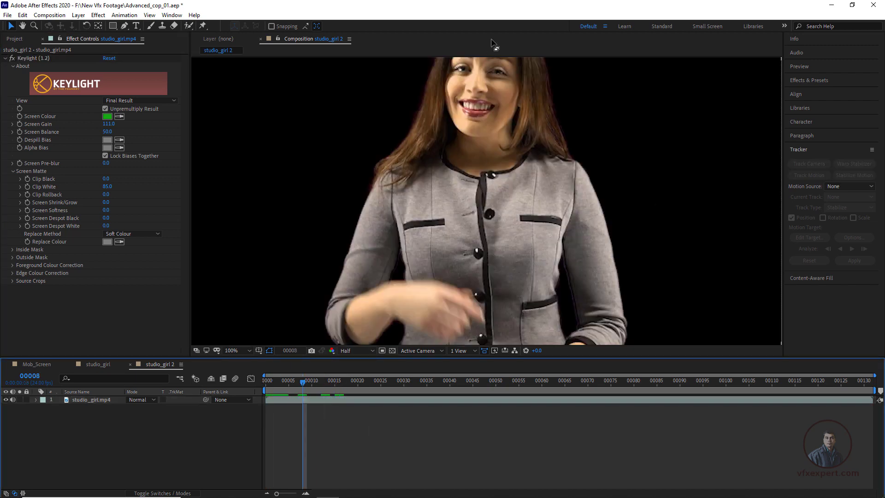
scroll(468, 212, down, 1)
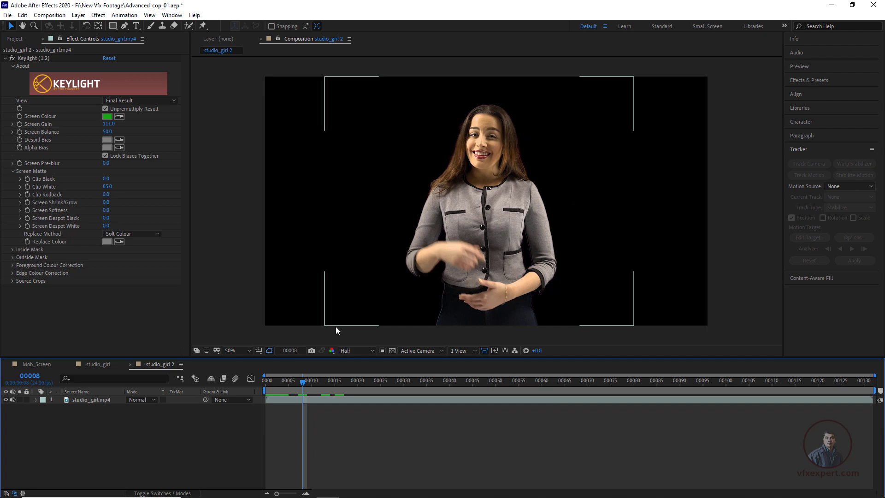
Step: Copy the studio bg layer from the studio_girl composition and return to studio_girl 2 at frame 0
click(17, 39)
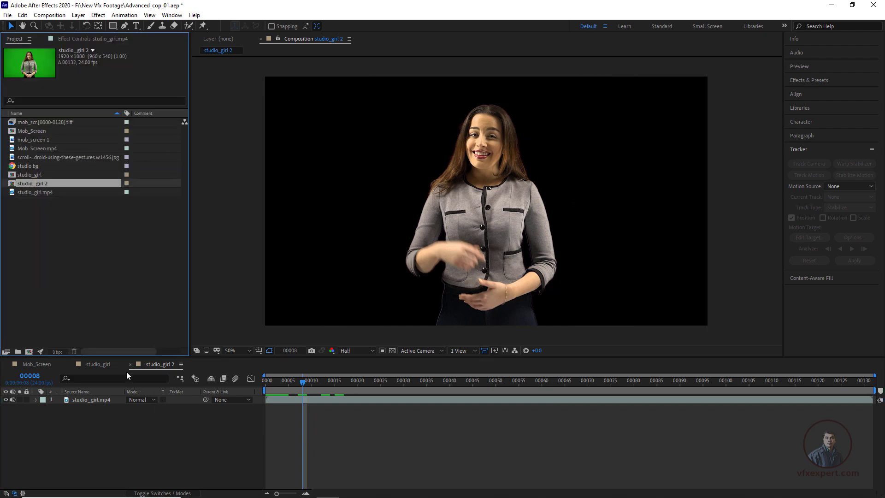
click(112, 366)
click(100, 407)
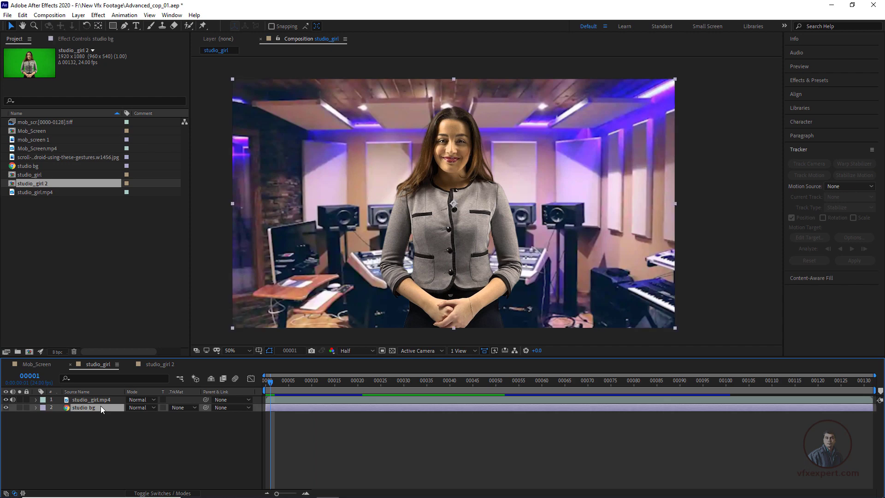
click(167, 364)
drag(298, 386, 223, 395)
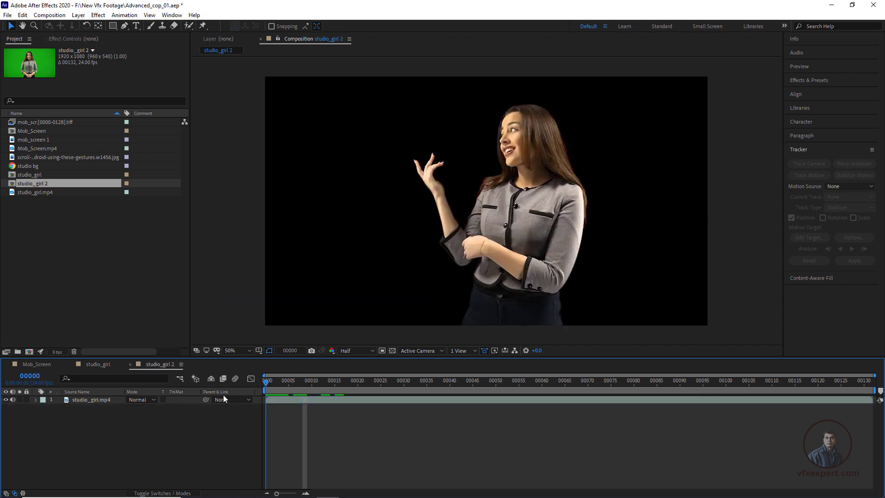
Step: Paste studio bg into studio_girl 2, place it below studio_girl.mp4 and scrub the first frames to check the composite
key(ctrl+v)
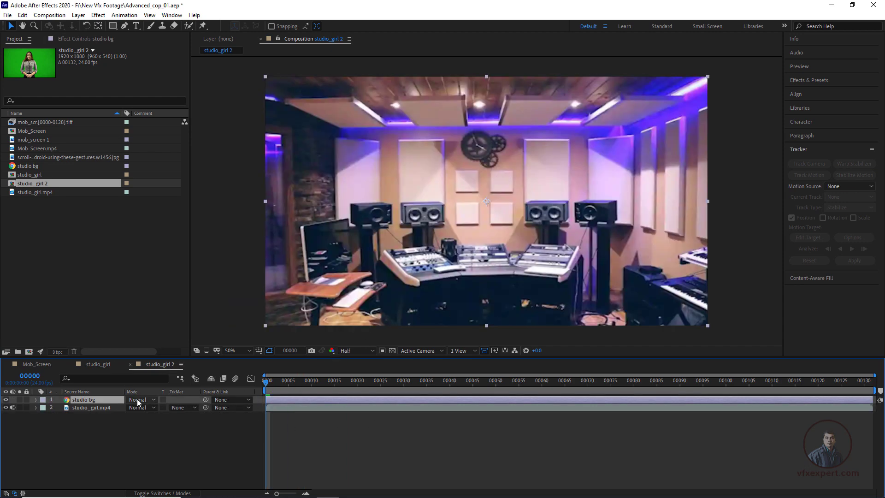
drag(104, 400, 103, 417)
click(375, 443)
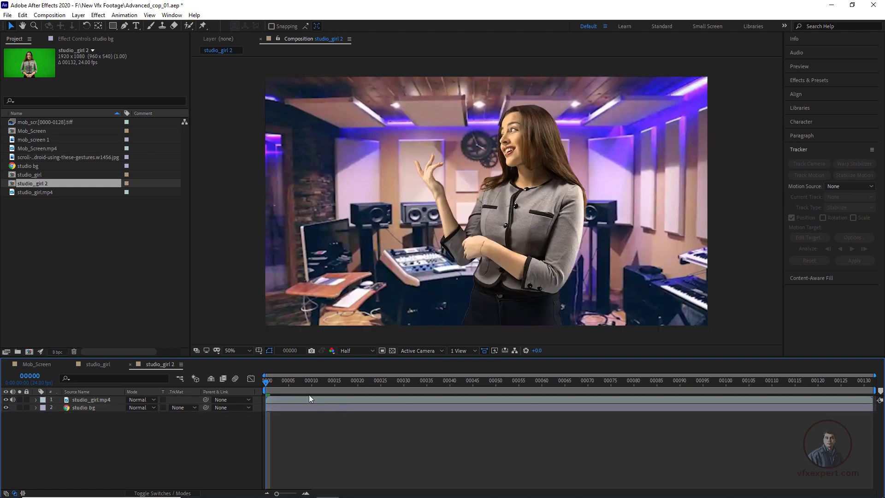
mouse_move(289, 388)
mouse_down()
mouse_move(372, 392)
mouse_move(302, 388)
mouse_up()
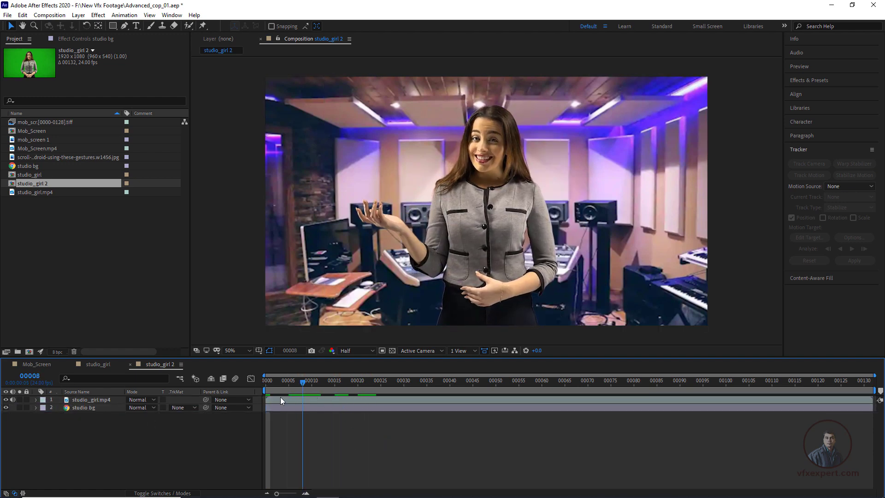
key(Home)
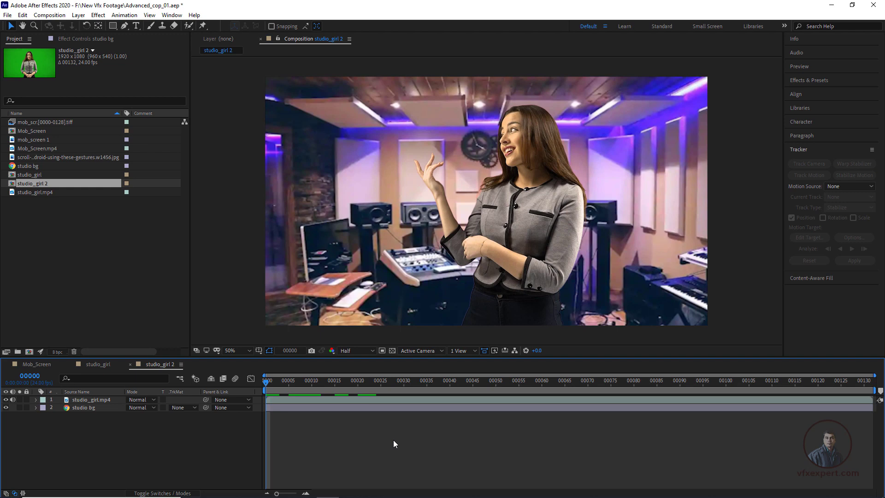
Step: Open the Mob_Screen composition and save the project
click(49, 364)
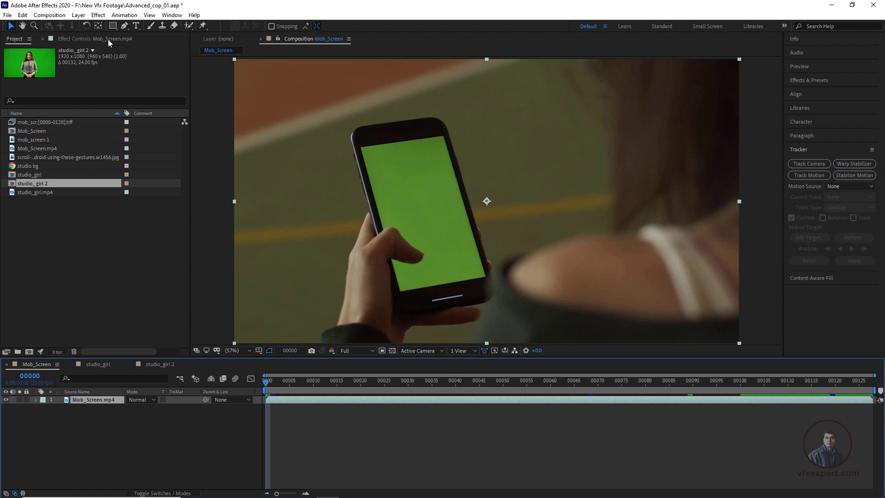
click(7, 15)
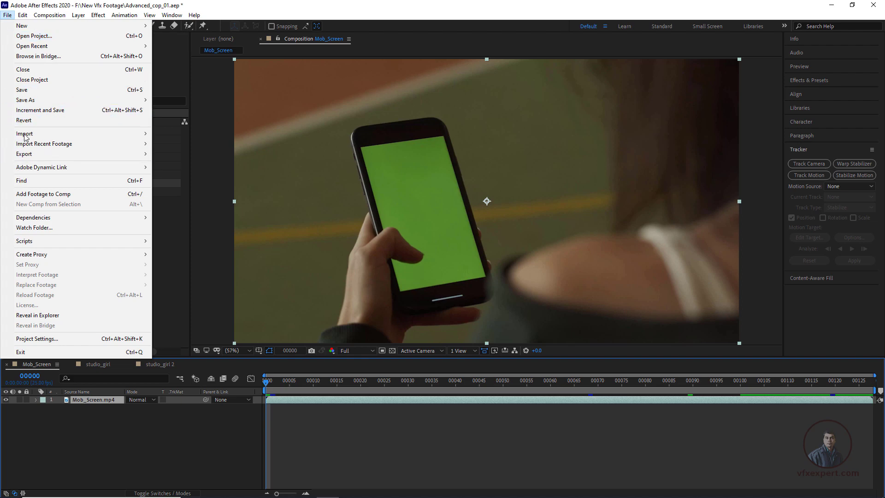
click(28, 90)
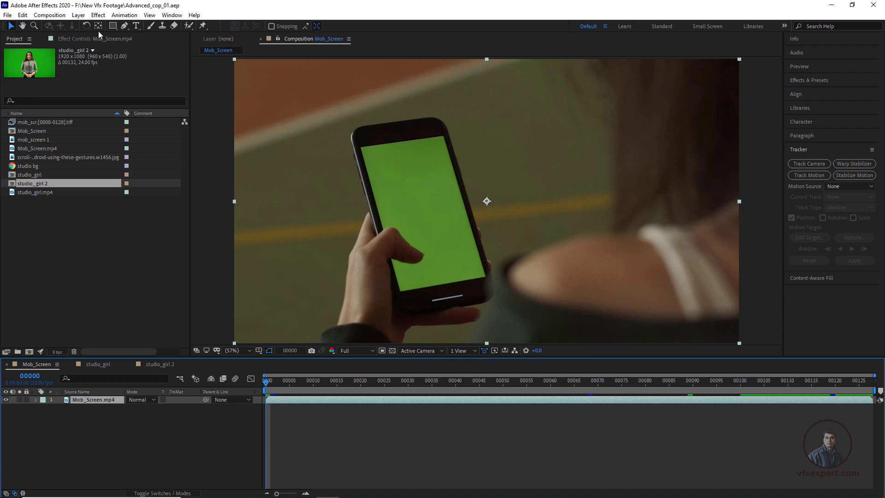
Step: Apply Keylight (1.2) to the Mob_Screen.mp4 layer and sample the phone's green display as its Screen Colour
click(98, 15)
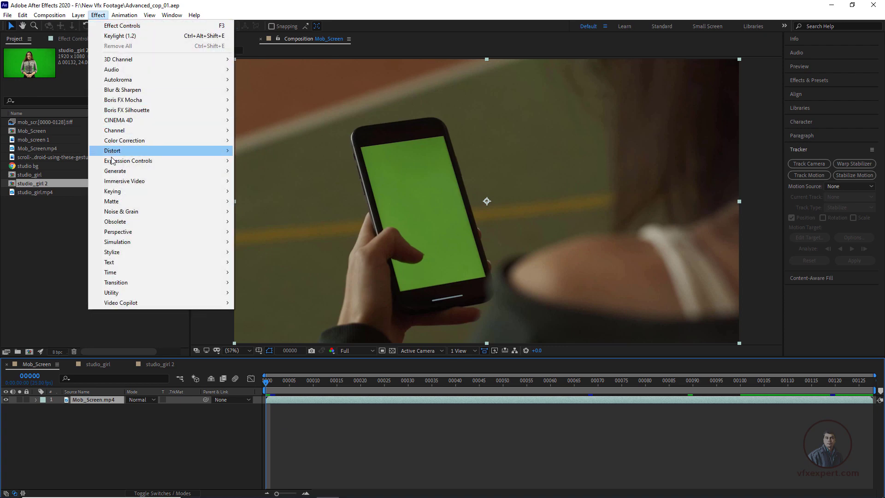
mouse_move(117, 191)
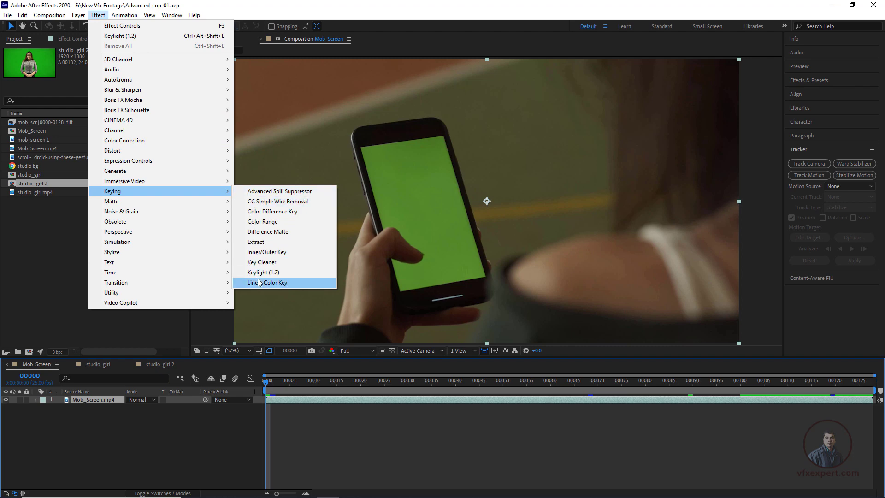
click(268, 272)
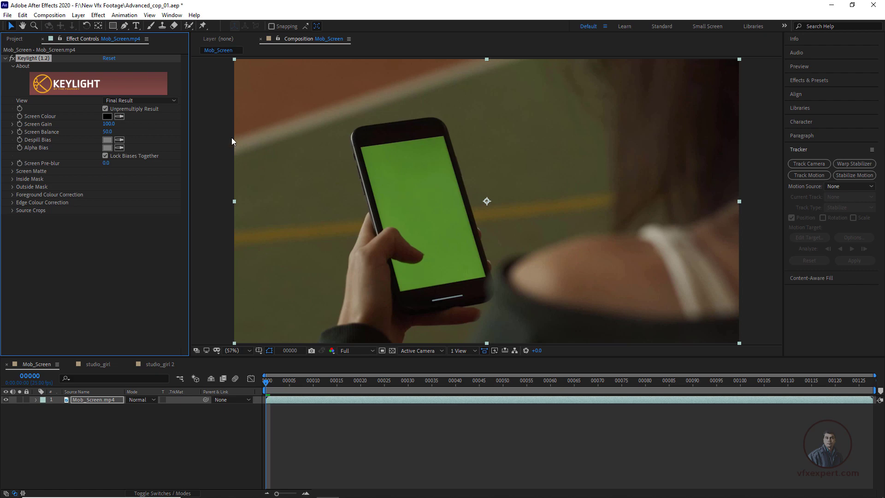
click(120, 117)
click(423, 173)
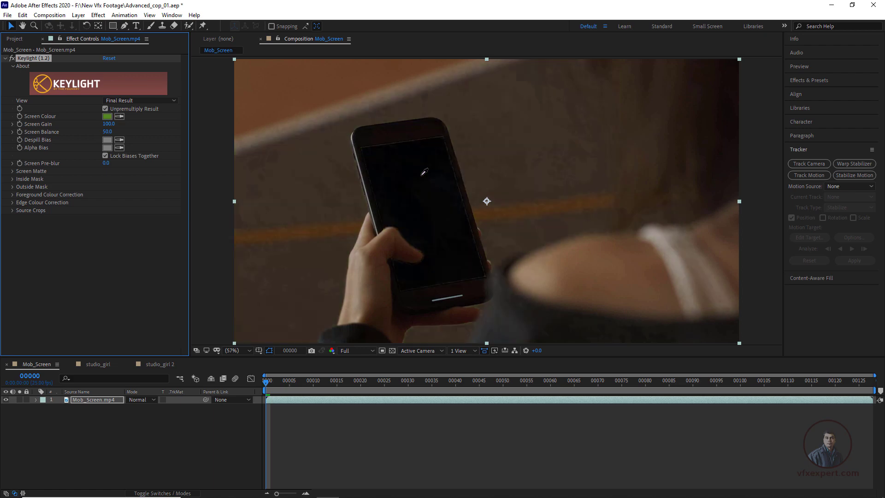
Step: Set Keylight's view to Screen Matte for Mob_Screen.mp4 and expand its Screen Matte parameters
click(171, 101)
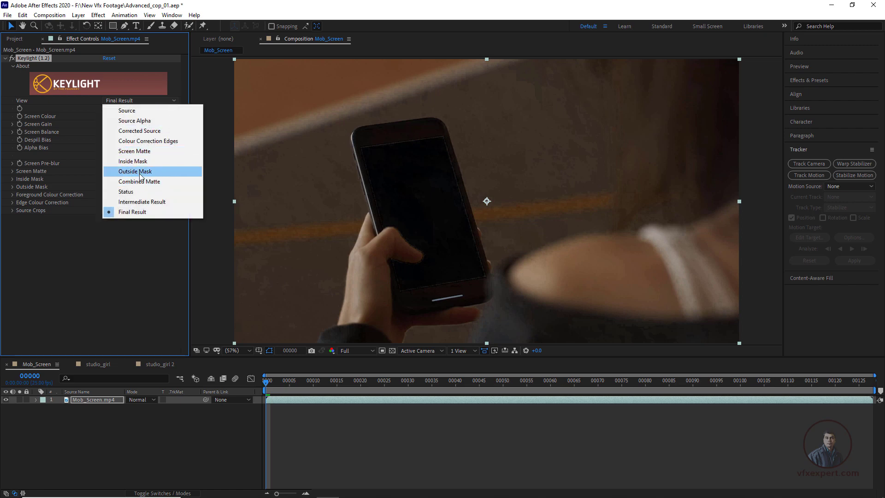
click(138, 152)
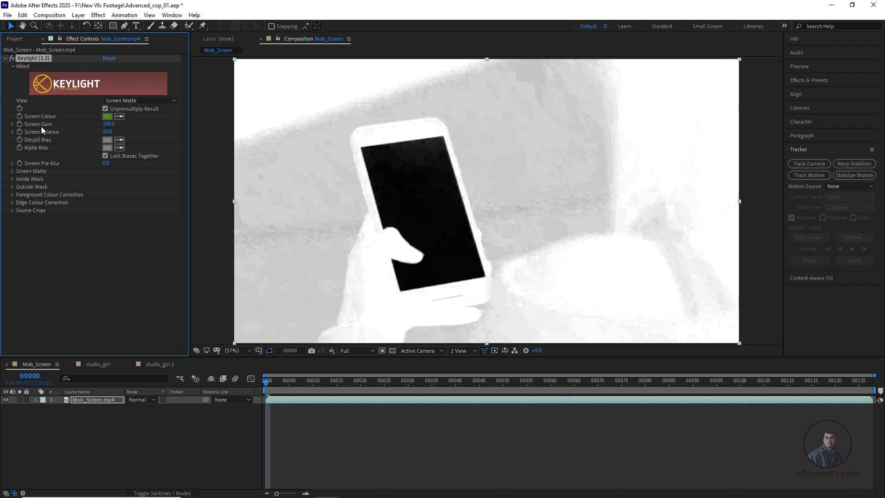
click(13, 172)
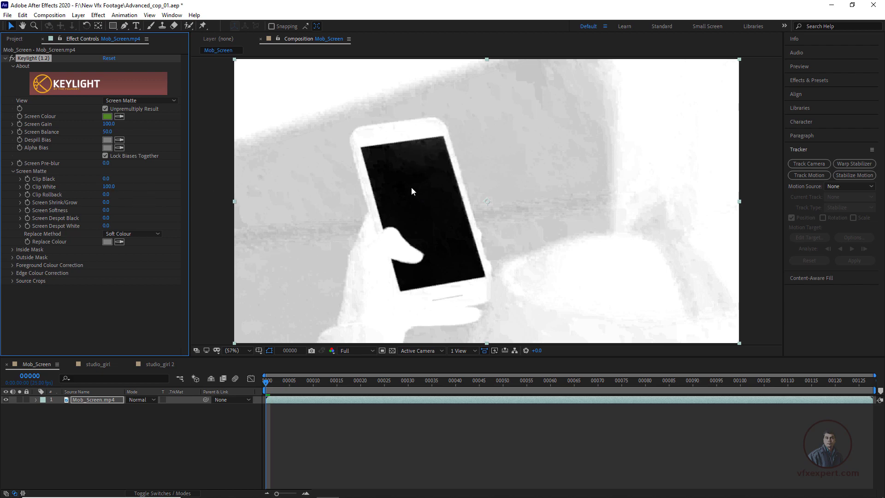
Step: Set Keylight's Clip Black to 16 and Clip White to 77 for Mob_Screen.mp4, and scrub the footage to check the matte
drag(109, 181, 112, 179)
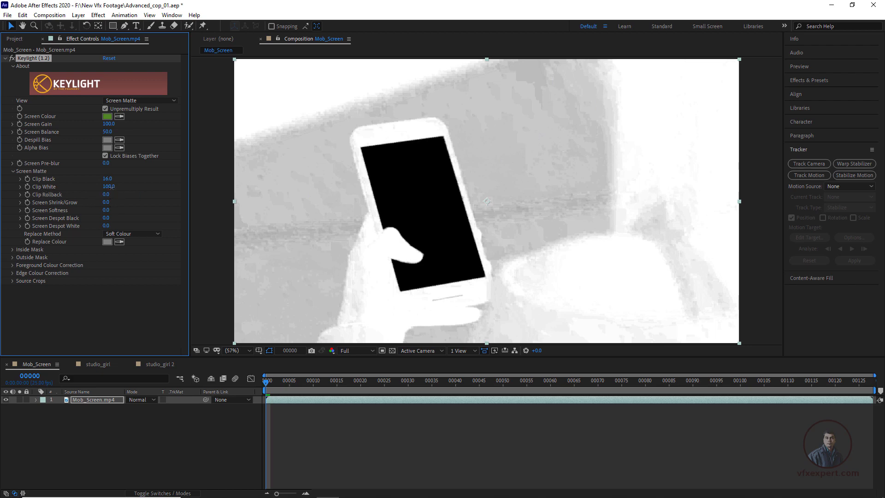
drag(112, 187, 101, 187)
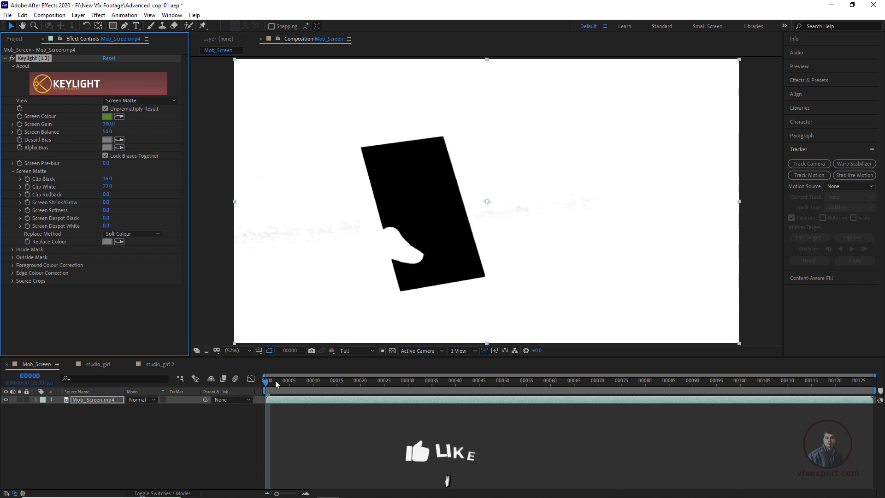
drag(275, 380, 527, 381)
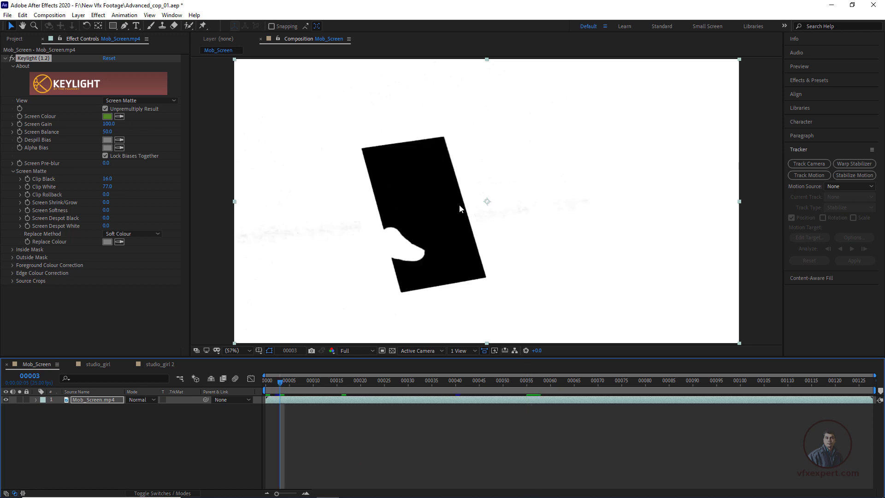
Step: Set Keylight's view to Final Result, play and scrub the keyed phone footage, and return to the first frame
click(147, 101)
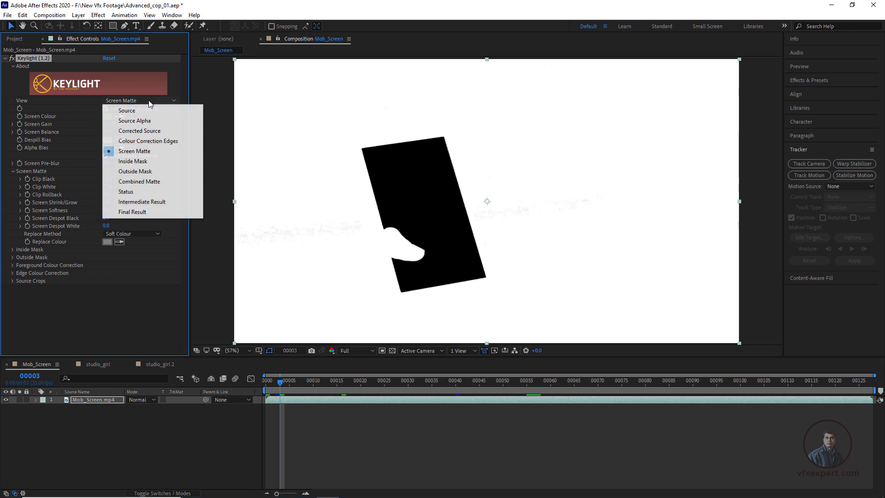
click(139, 212)
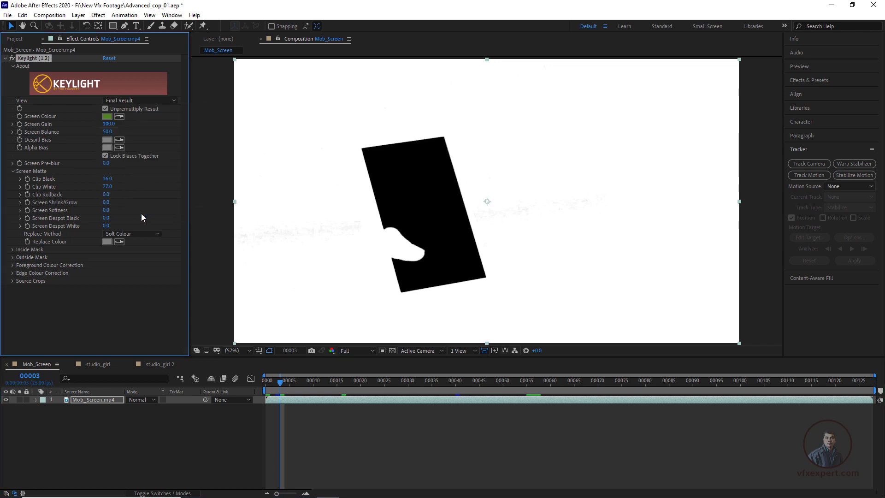
click(316, 442)
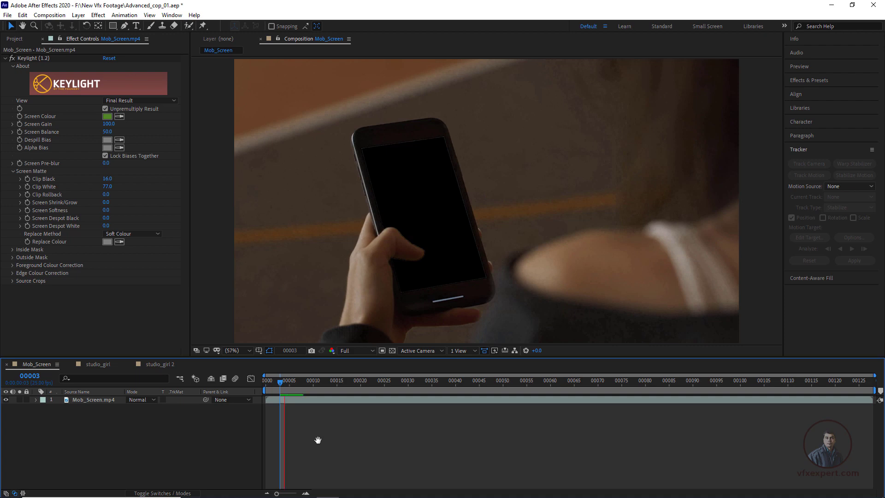
key(space)
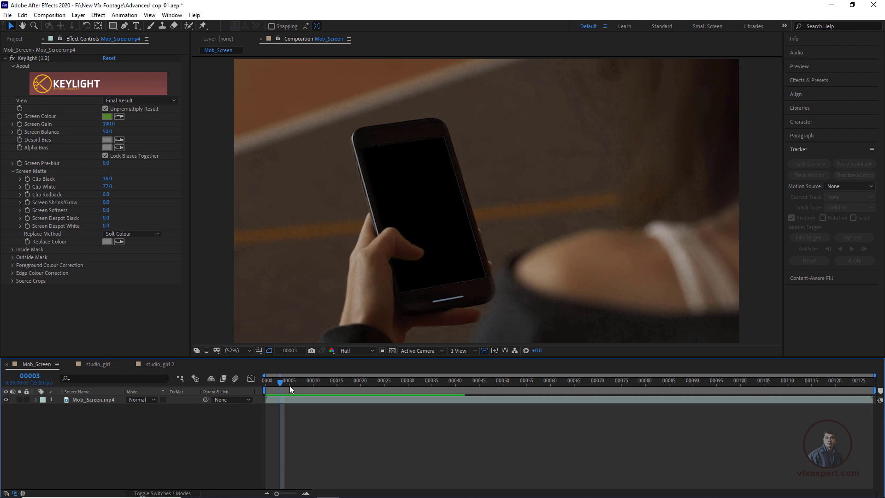
drag(289, 386, 251, 395)
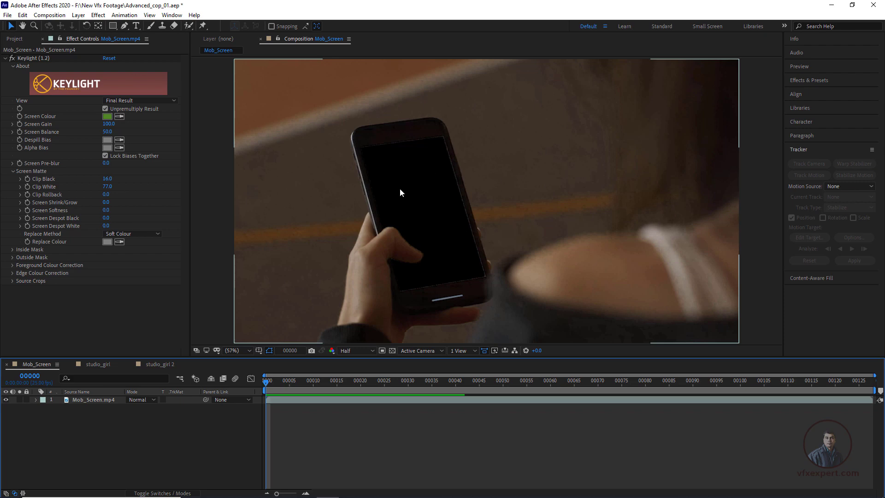
drag(350, 380, 434, 396)
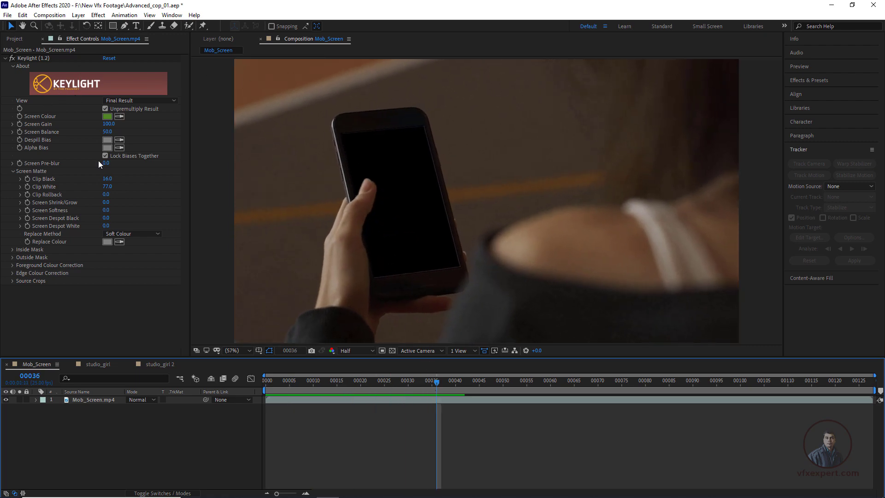
click(271, 123)
key(Home)
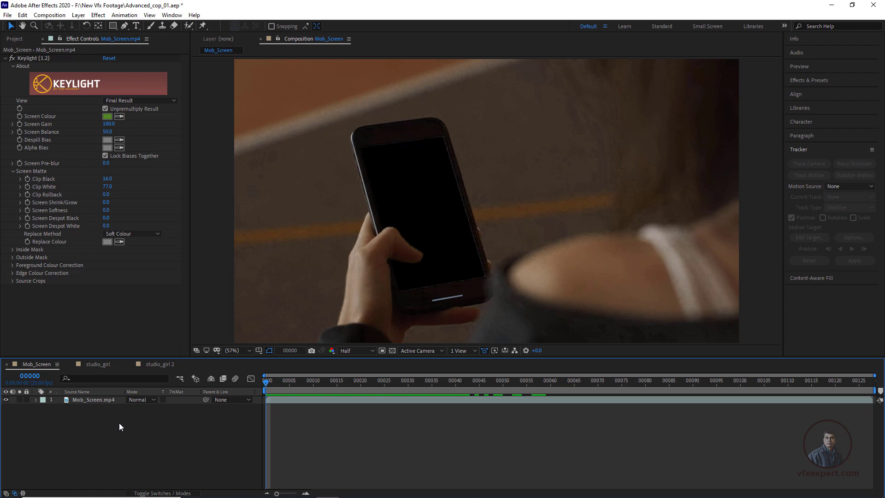
Step: Duplicate the Mob_Screen.mp4 layer and remove Keylight from the lower copy
click(102, 400)
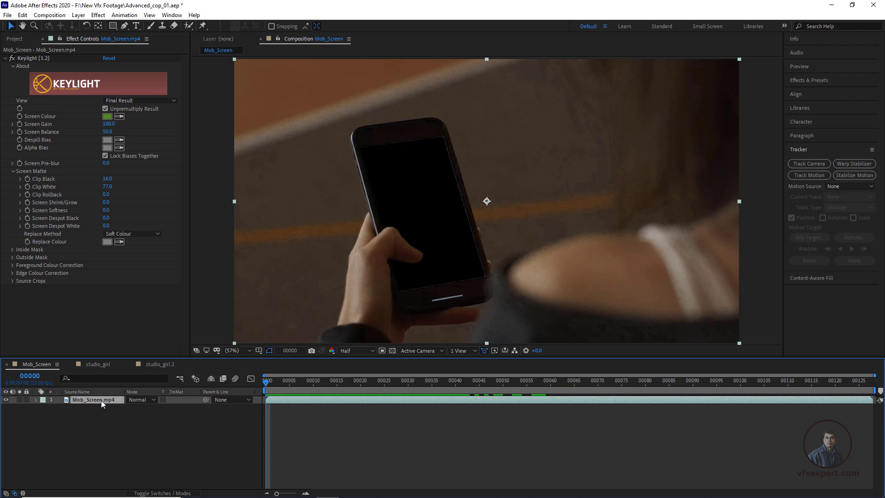
key(ctrl+d)
click(46, 60)
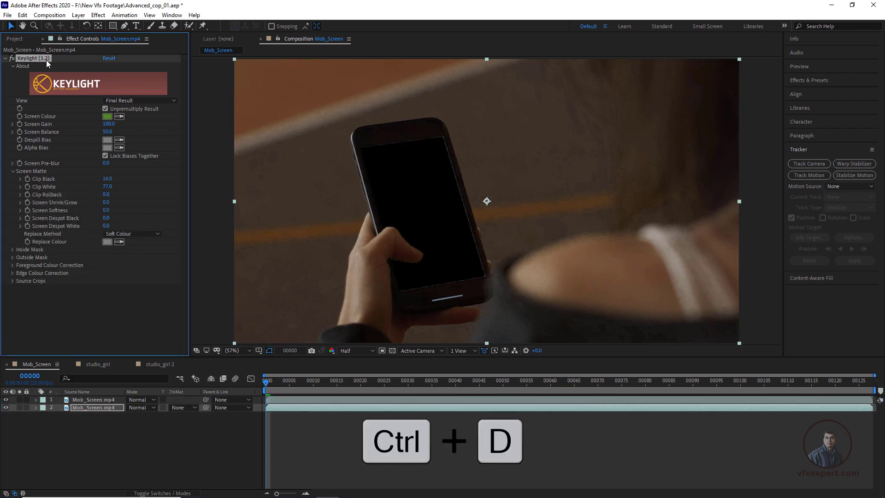
key(Delete)
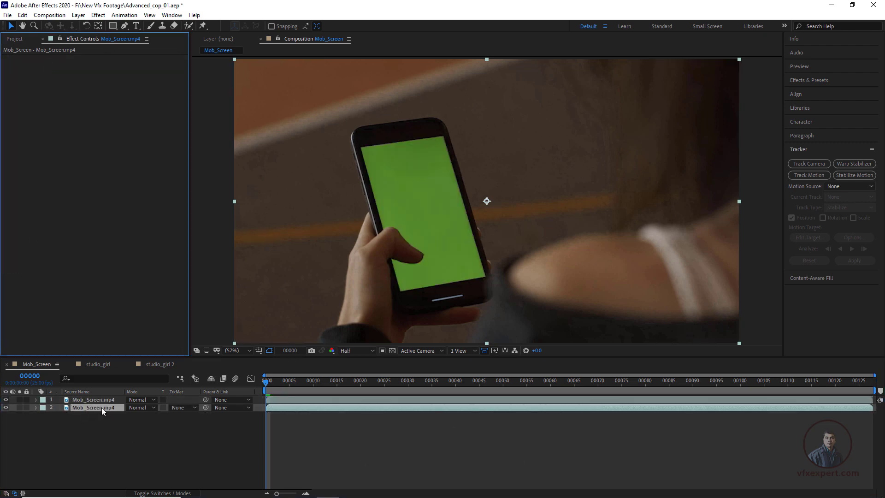
Step: Rename the lower Mob_Screen.mp4 layer as original plate
click(106, 410)
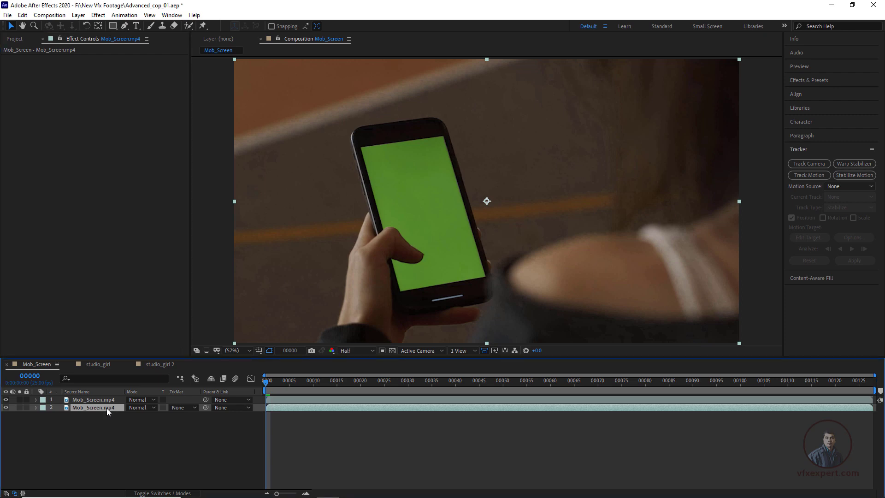
key(Return)
text(original plate)
key(Return)
Step: Hide the original plate layer and set Keylight's view to Screen Matte on the upper Mob_Screen.mp4 layer
click(110, 399)
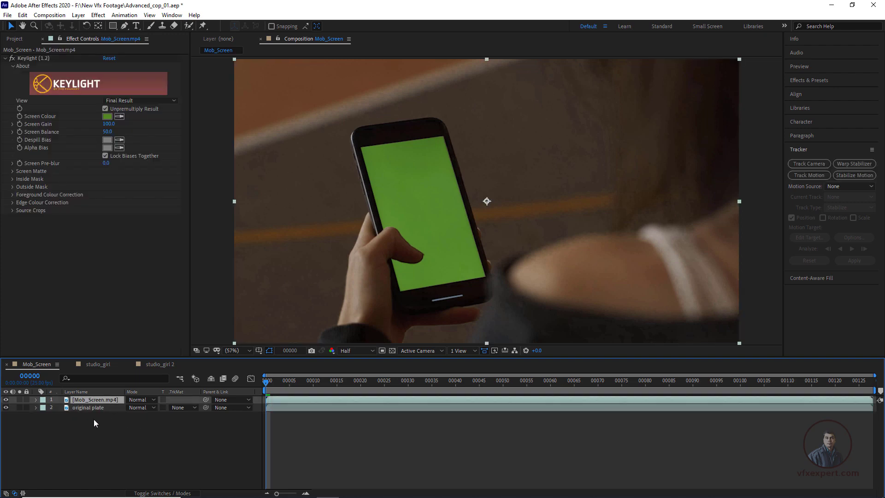
click(6, 407)
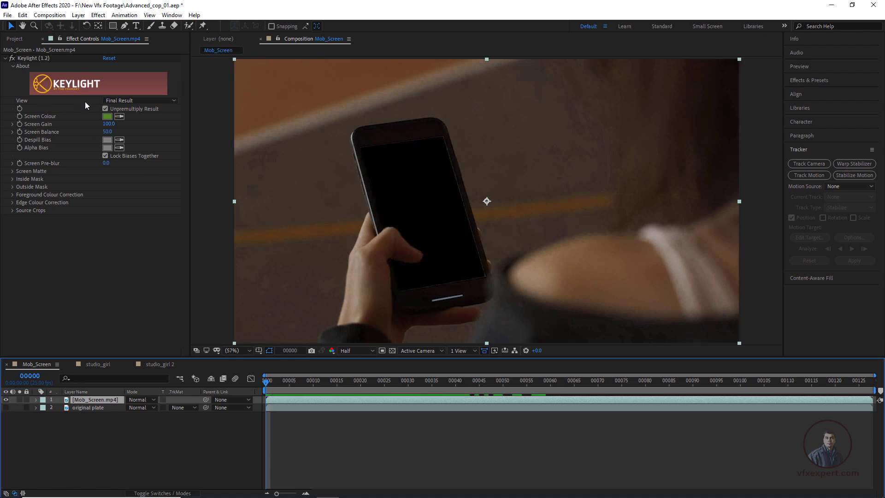
click(174, 101)
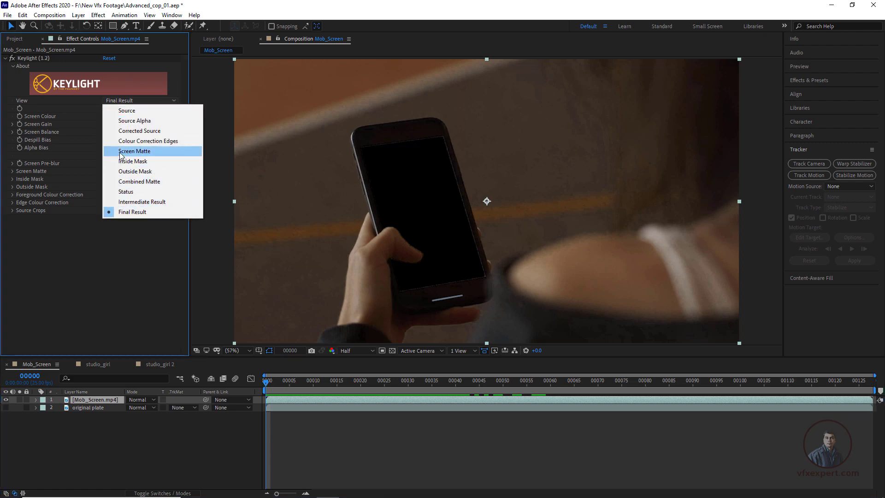
click(151, 152)
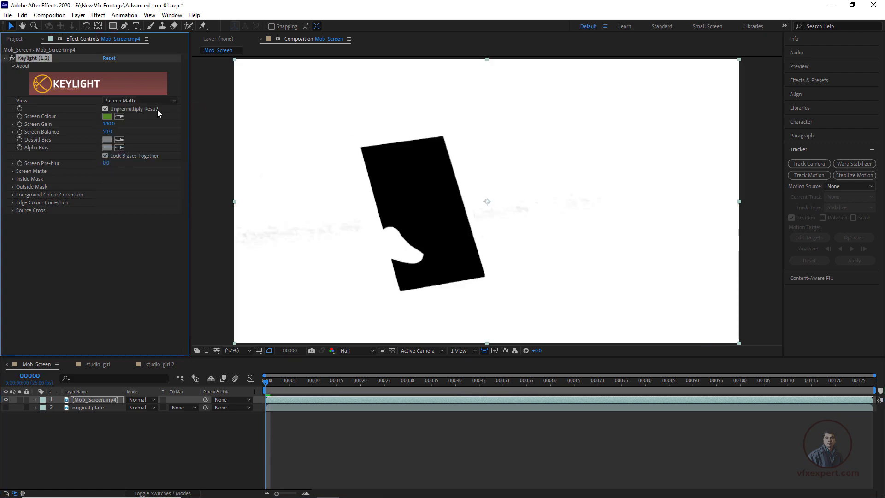
Step: Rename the upper Mob_Screen.mp4 layer as matte
click(116, 400)
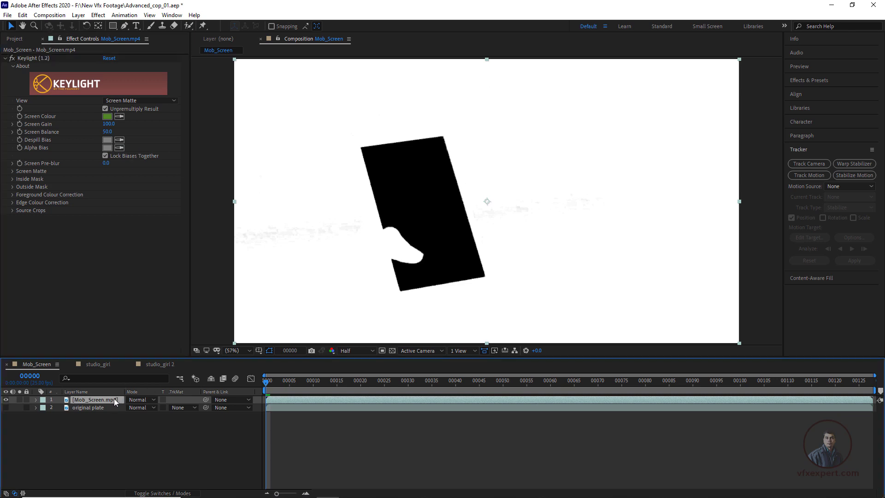
key(Return)
text(matte)
click(96, 430)
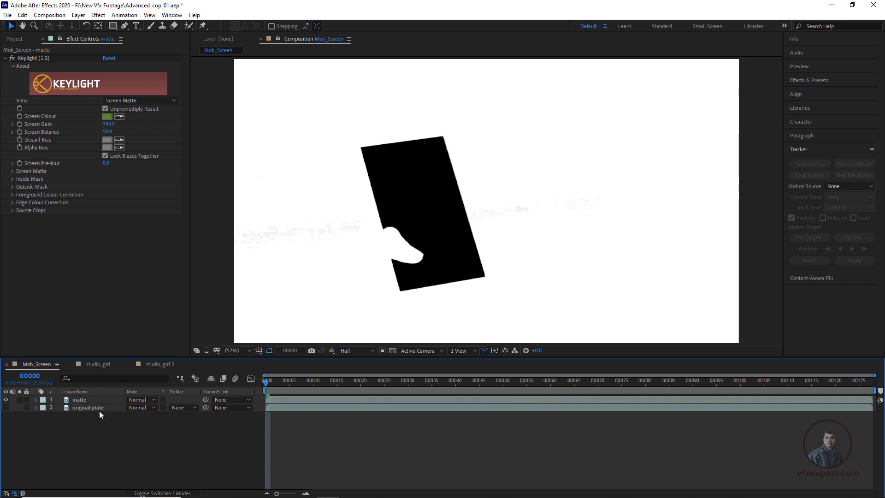
Step: Make the original plate layer visible again and set its track matte to Luma Matte "matte"
click(87, 408)
click(6, 407)
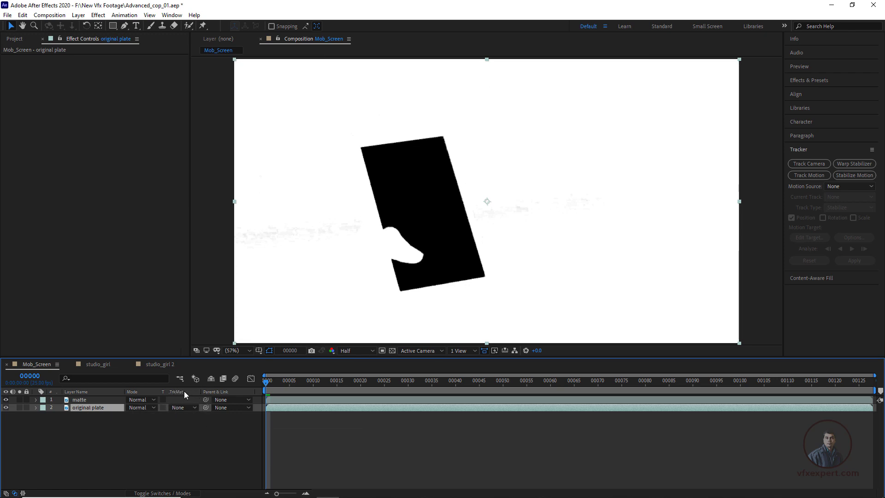
click(167, 493)
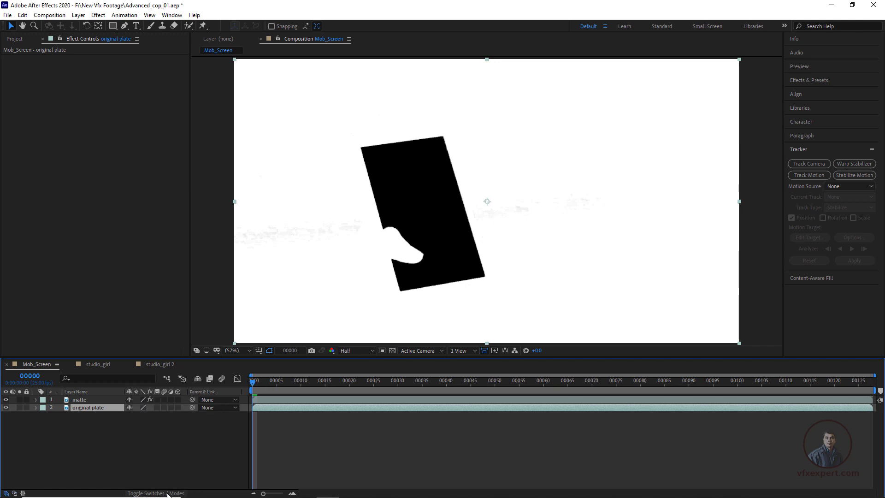
click(164, 493)
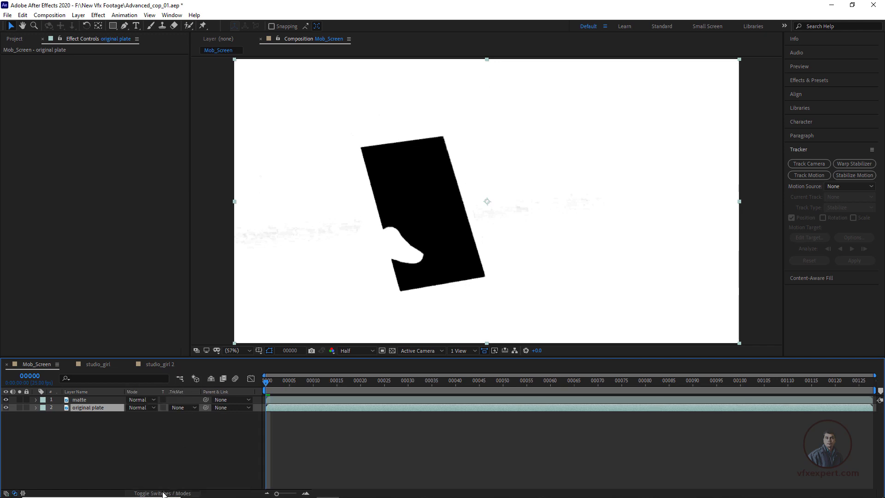
click(164, 493)
click(163, 493)
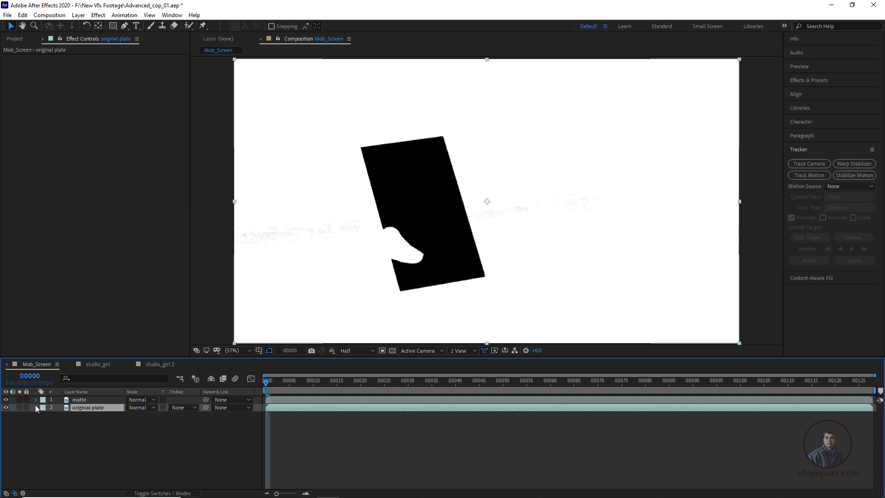
click(6, 400)
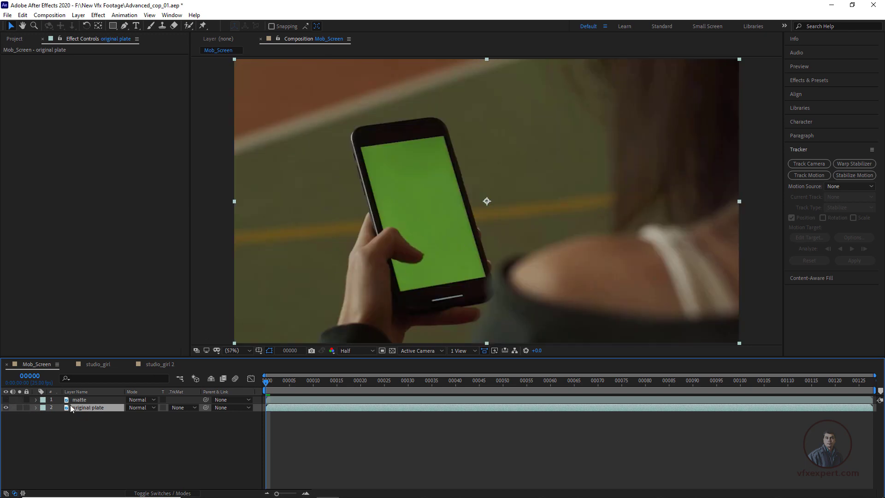
click(6, 399)
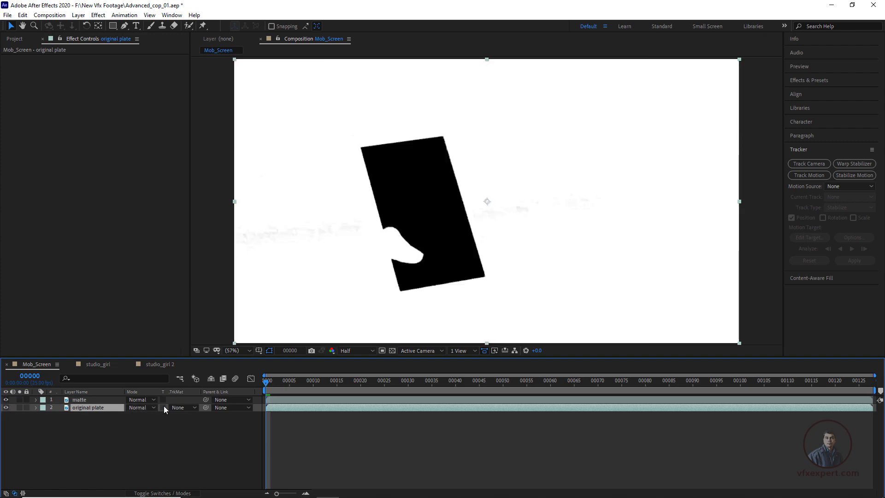
click(193, 407)
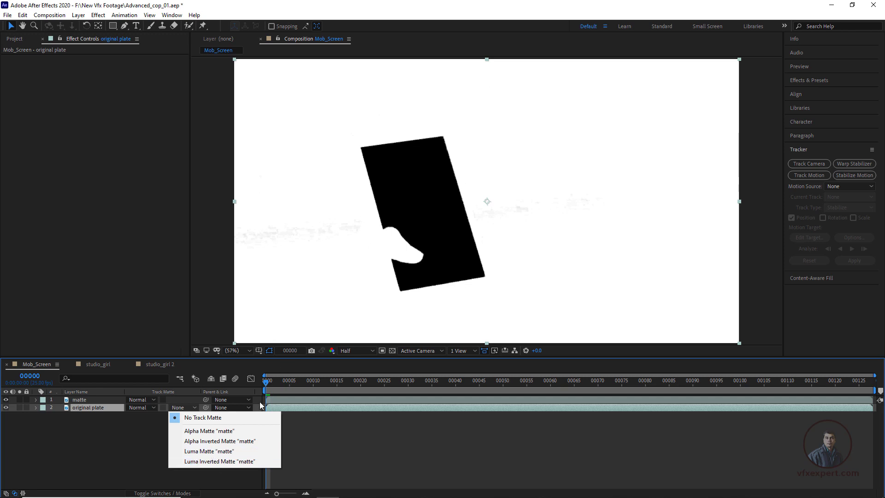
click(220, 452)
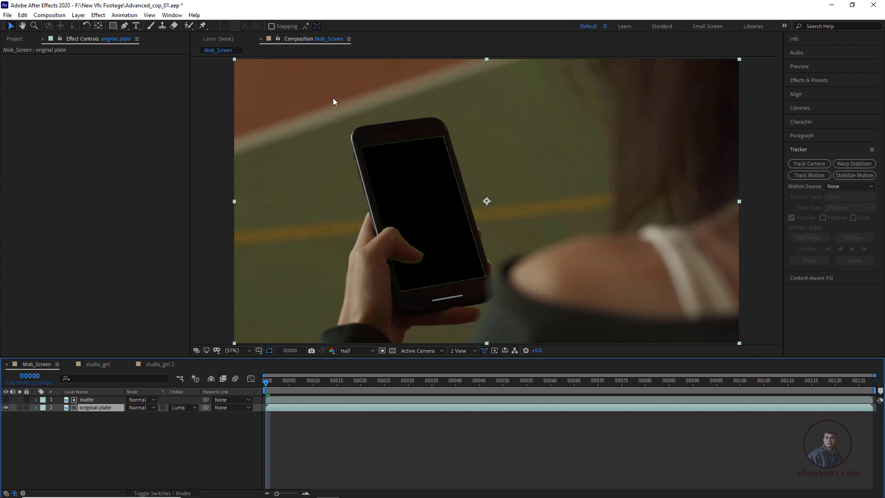
Step: Play the luma-matted phone footage to check the display cutout, and return to the first frame
click(321, 449)
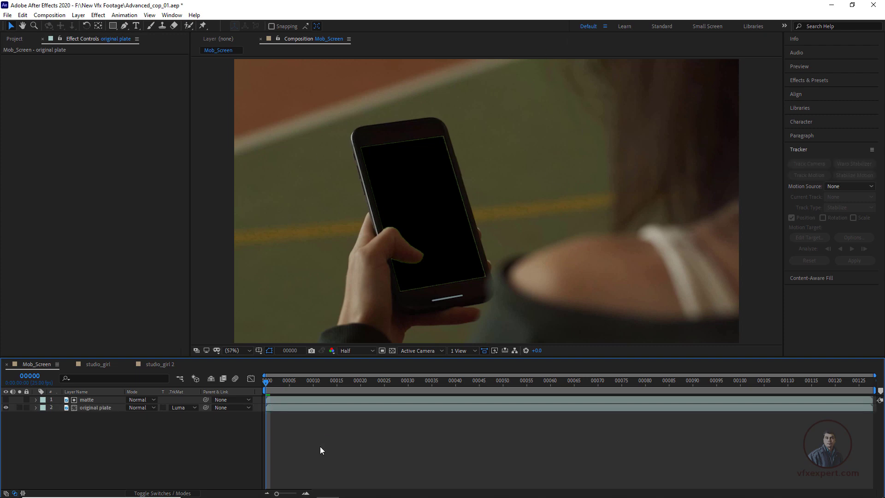
key(space)
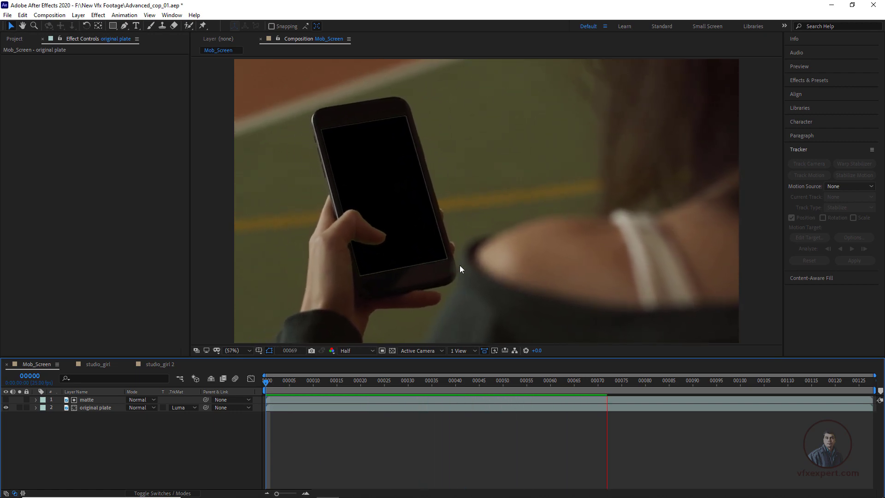
key(space)
drag(455, 383, 262, 400)
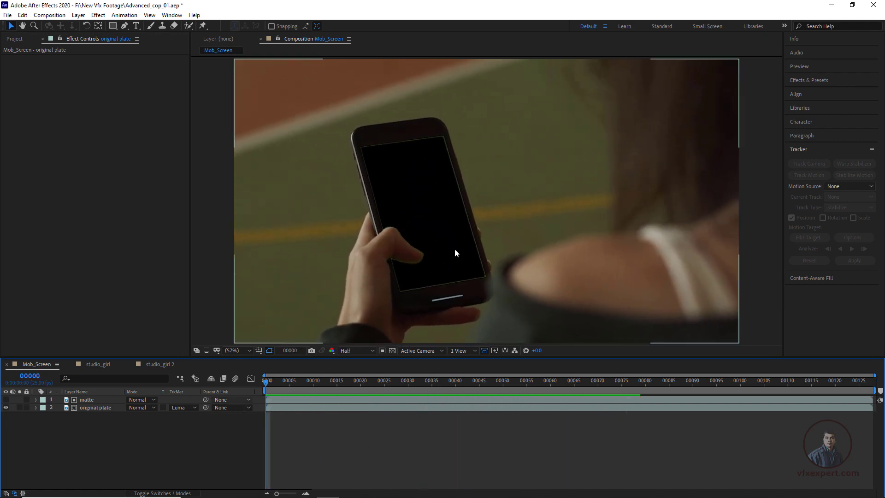
Step: On the matte layer, set Keylight's Screen Softness to 1.0 and Screen Shrink/Grow to -1.2, and preview the result
click(92, 399)
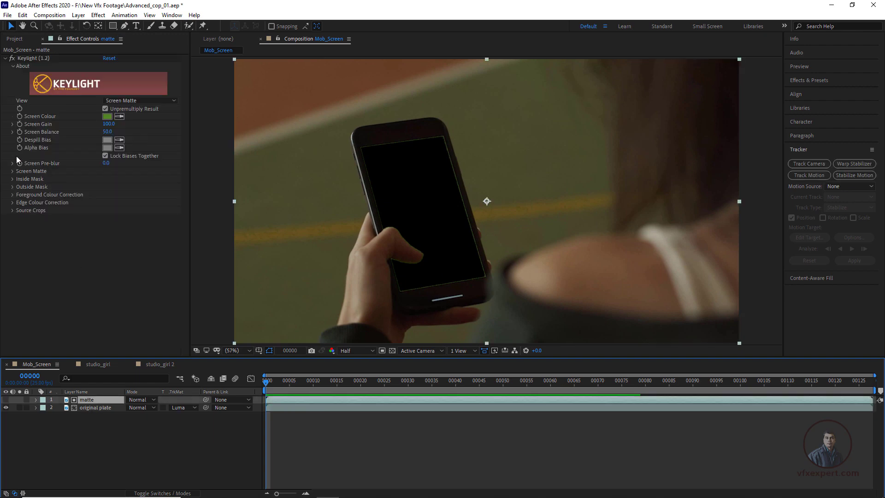
click(12, 172)
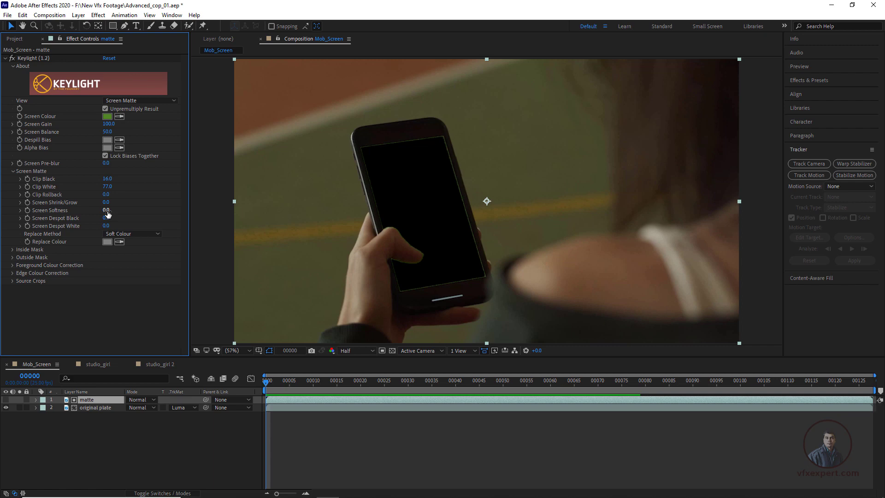
drag(106, 212, 114, 210)
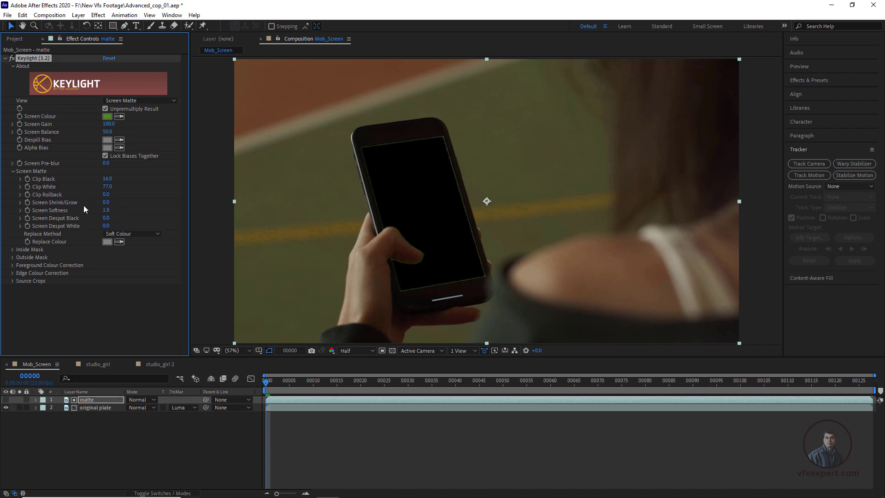
drag(106, 202, 104, 211)
click(301, 423)
key(space)
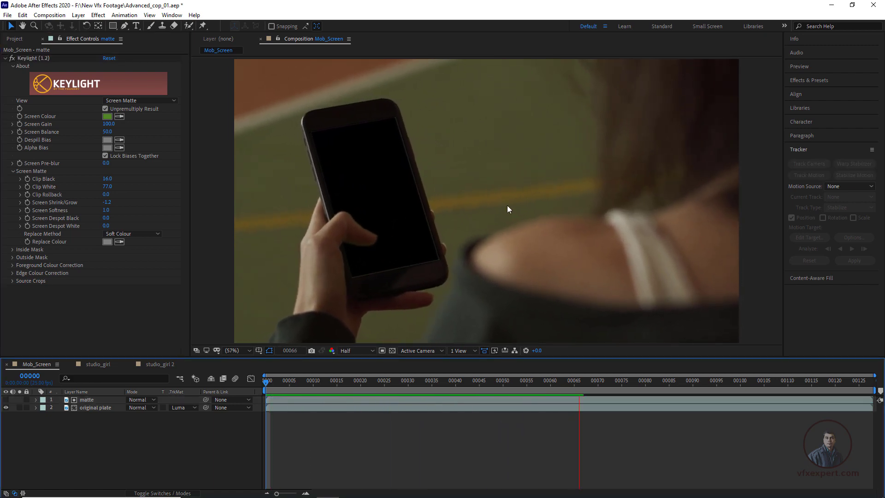
Step: Return to the first frame and examine the green fringing around the phone's display cutout and the thumb up close
drag(645, 385, 261, 397)
scroll(463, 214, up, 2)
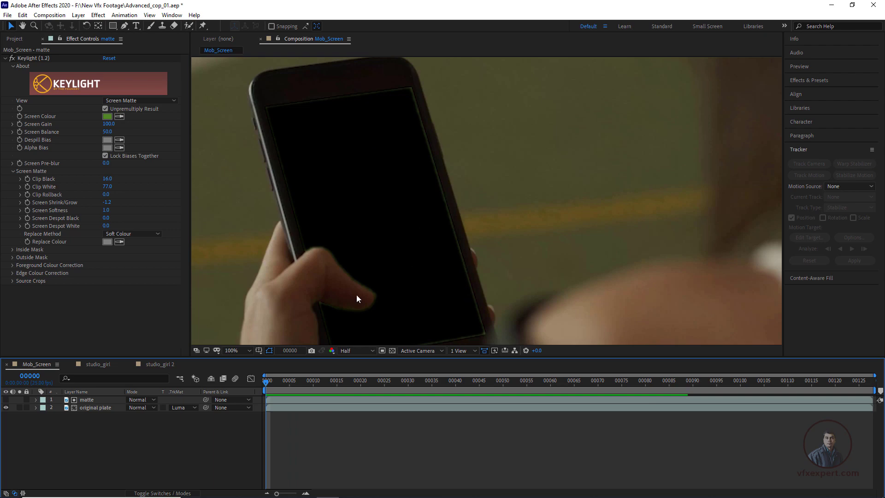
scroll(355, 292, down, 2)
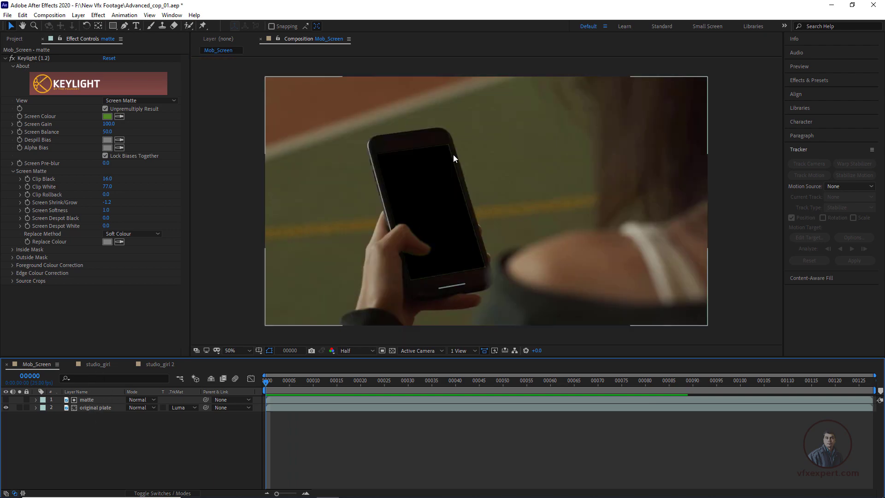
scroll(450, 237, up, 1)
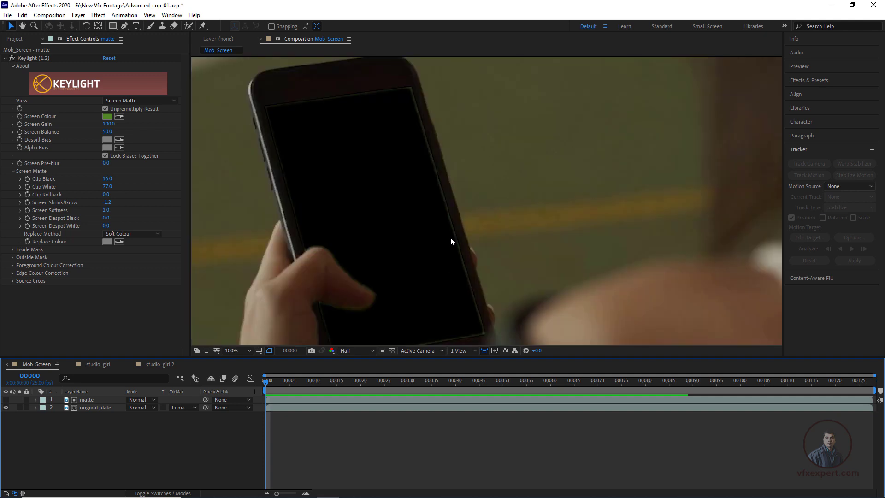
key(space)
drag(437, 296, 436, 273)
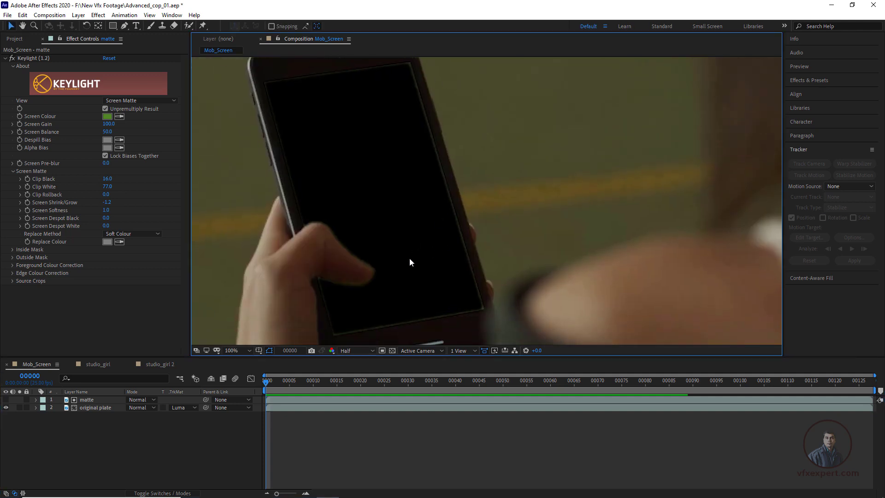
scroll(409, 258, down, 2)
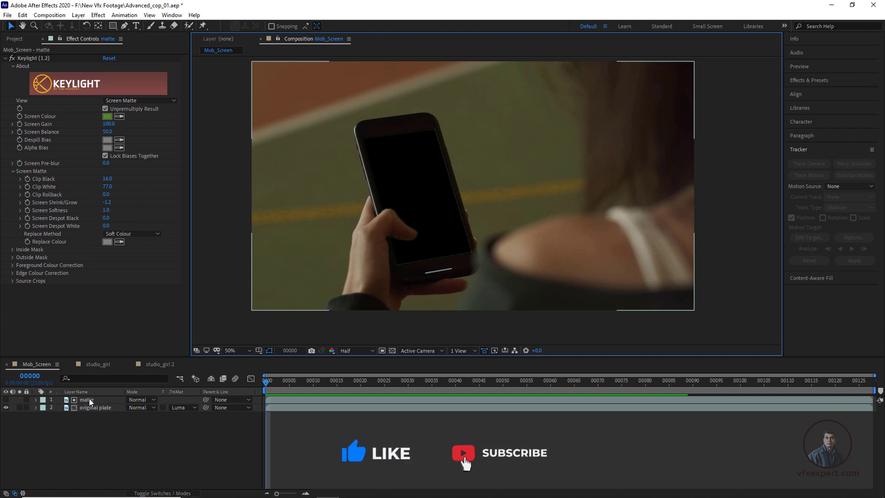
scroll(408, 219, up, 1)
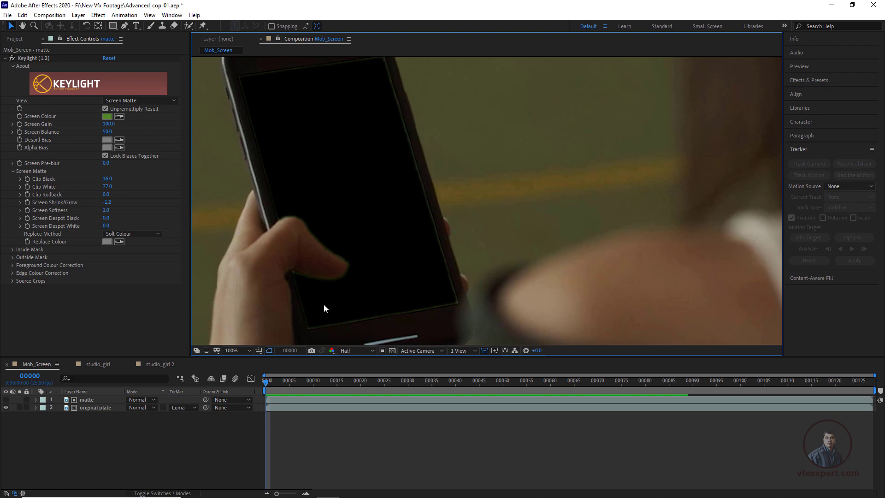
Step: Duplicate the matte layer and rename the copy as spill matte
click(99, 401)
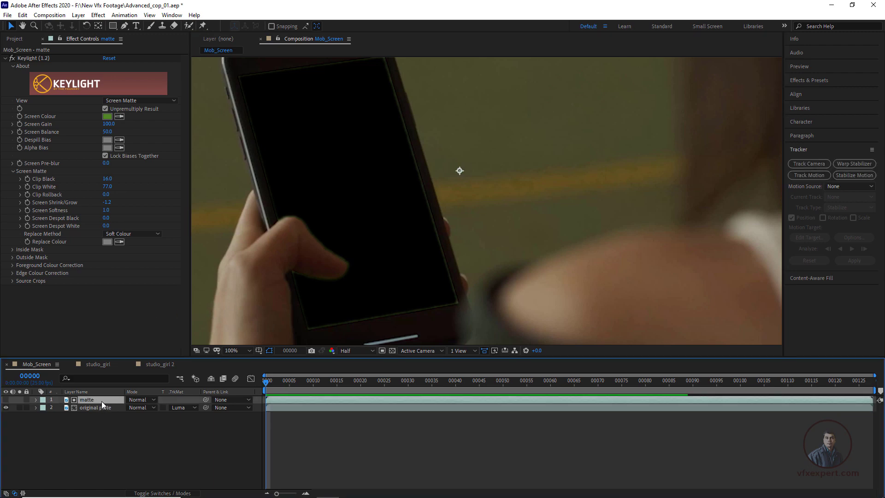
key(ctrl+d)
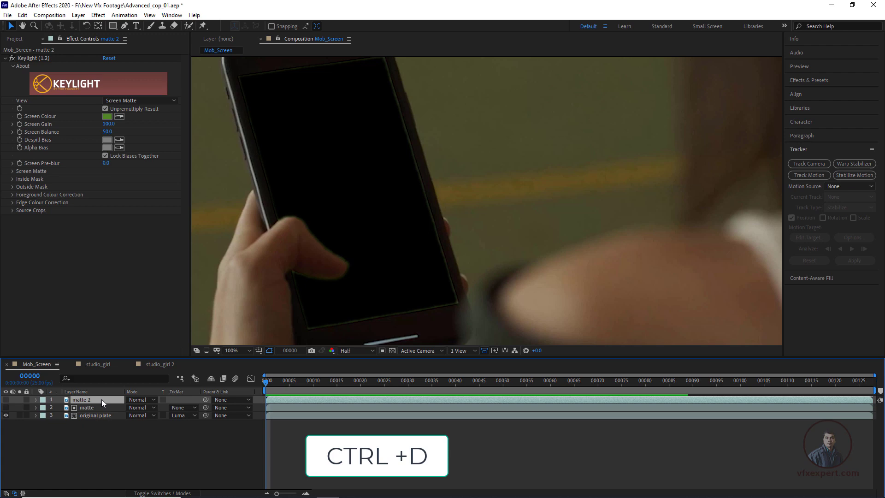
key(Return)
text(spill matte)
click(87, 424)
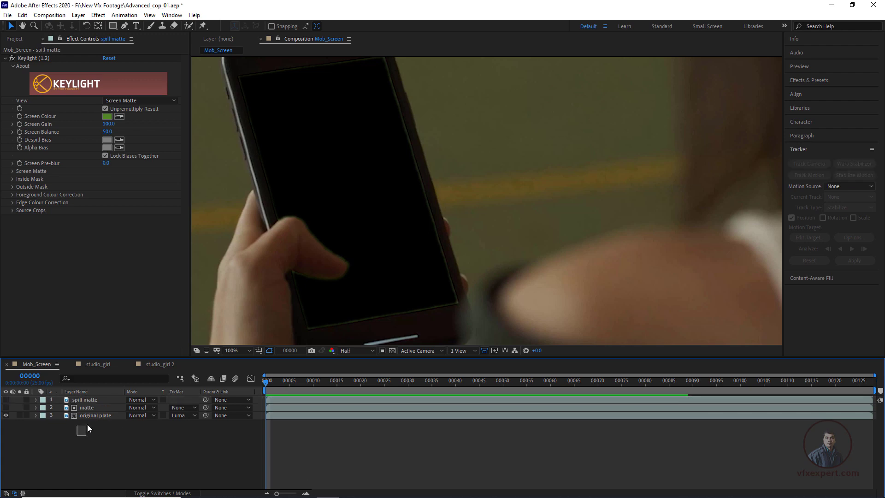
Step: Add an adjustment layer and place it directly beneath the spill matte layer
click(95, 412)
shift+click(95, 410)
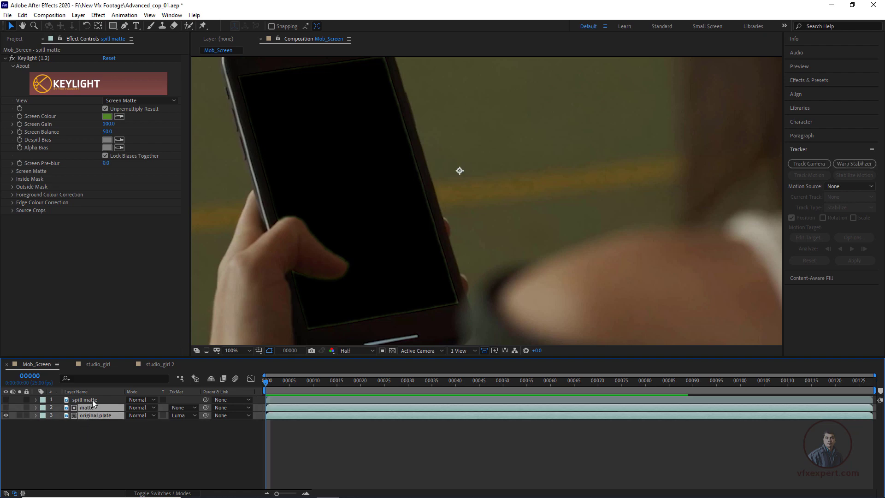
click(92, 399)
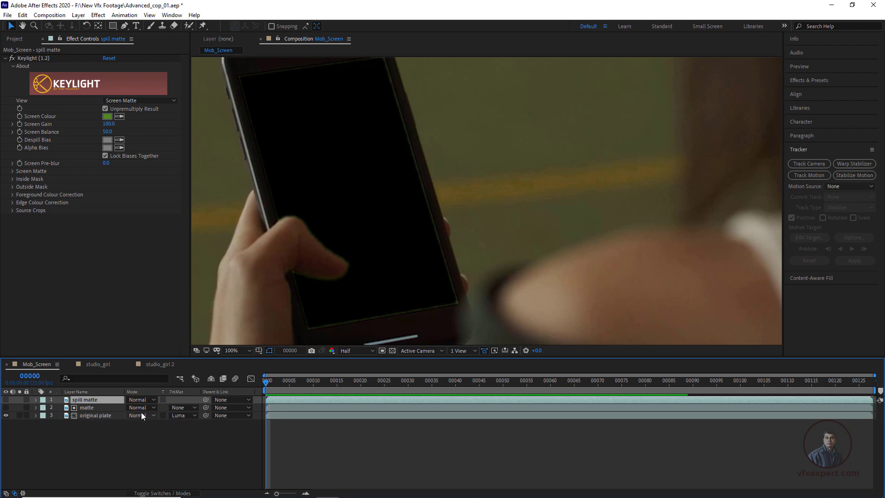
right_click(91, 456)
mouse_move(132, 353)
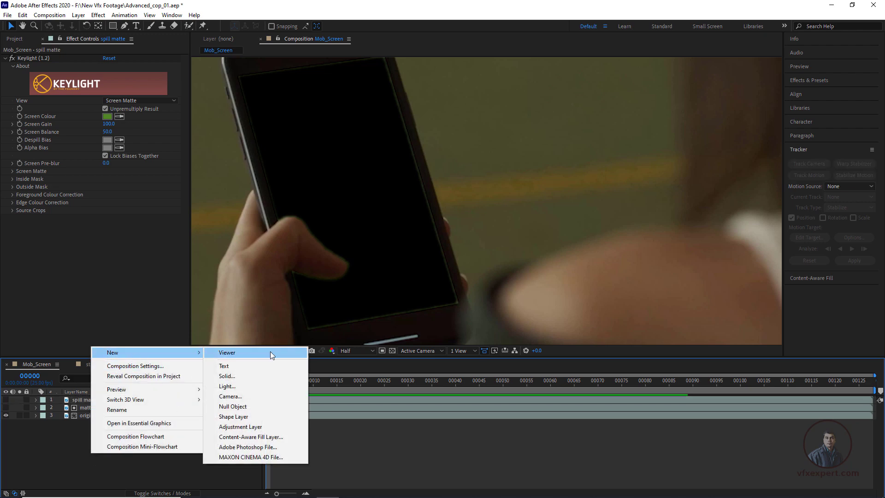
click(247, 427)
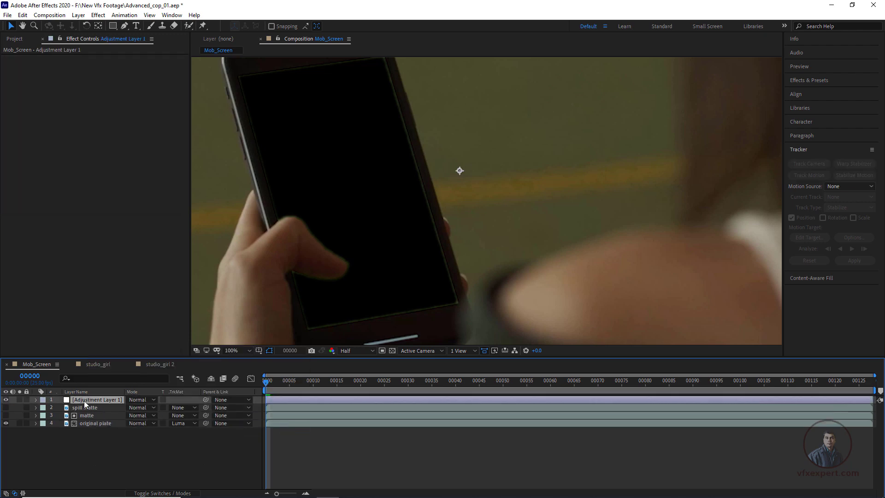
drag(84, 400, 91, 403)
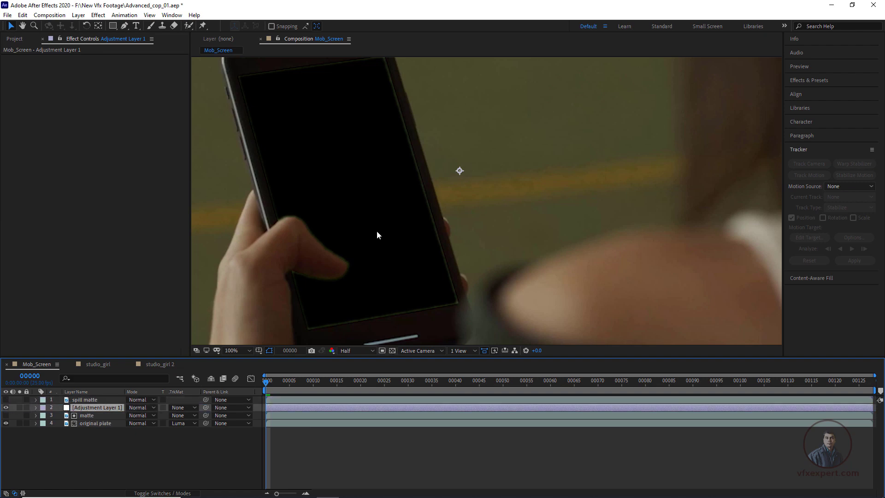
Step: Apply the Advanced Spill Suppressor effect to the adjustment layer and inspect the phone's edges
scroll(303, 245, down, 2)
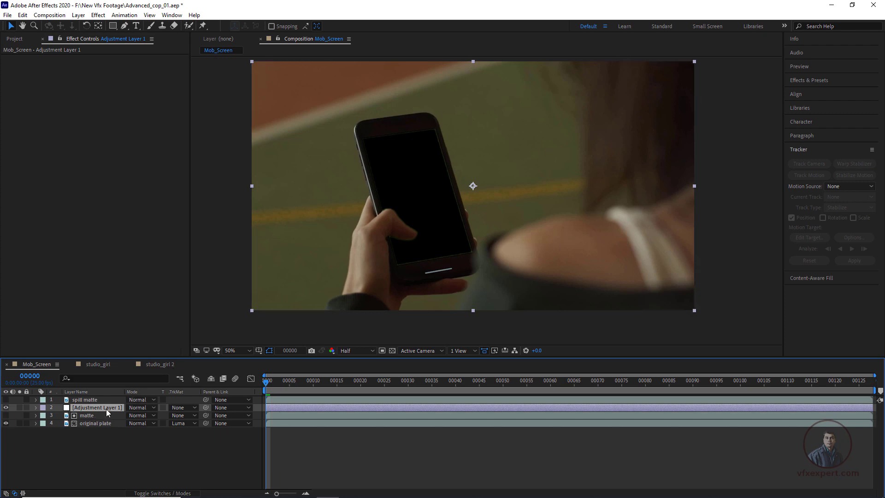
click(98, 15)
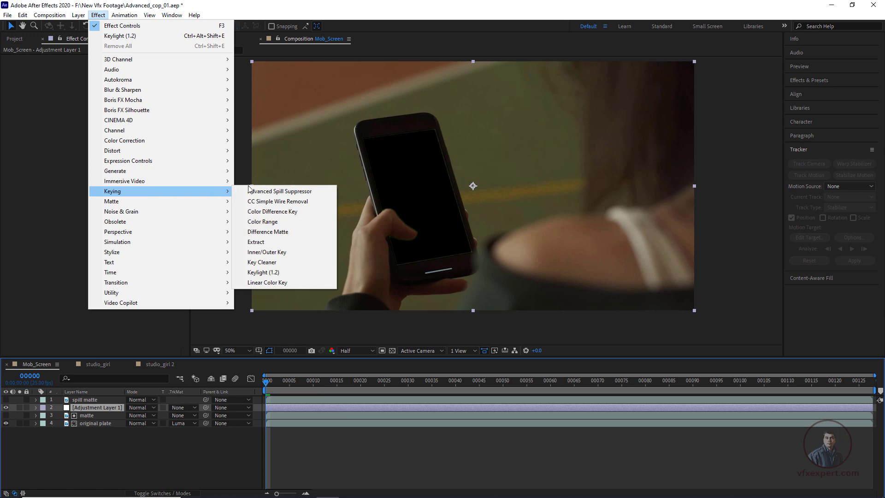
click(290, 193)
key(period)
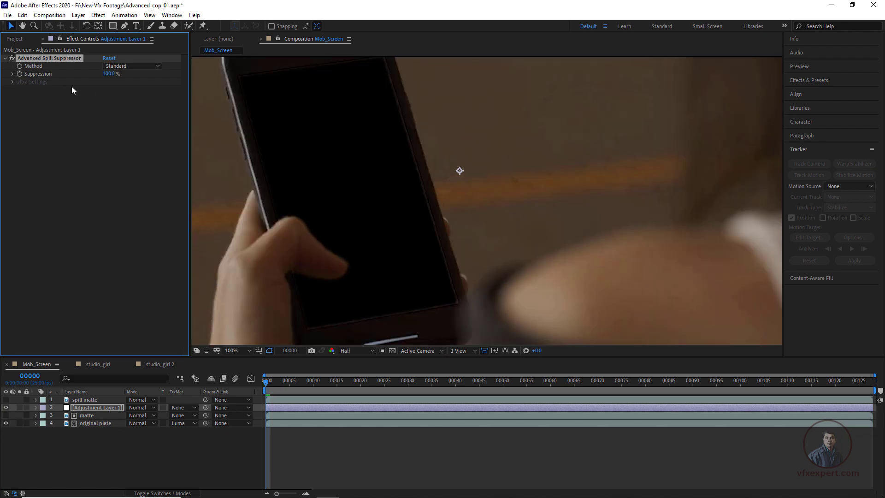
key(comma)
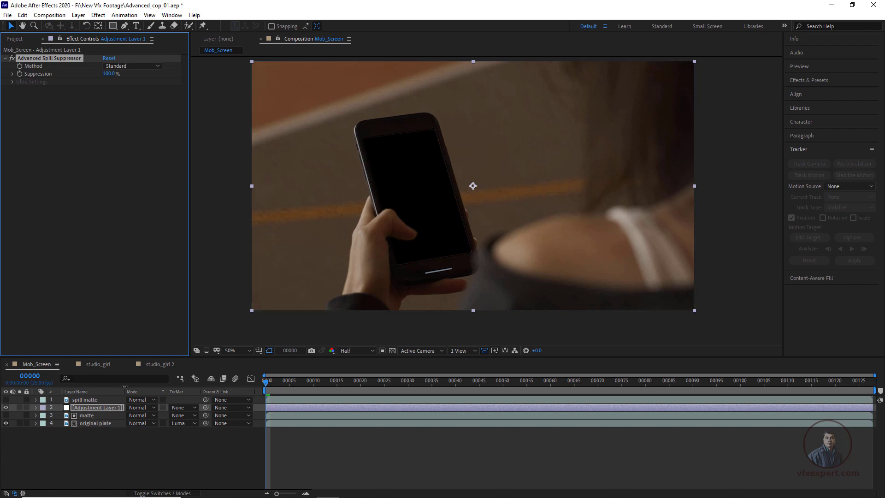
Step: Try Luma Matte "spill matte" as the adjustment layer's track matte and inspect the phone close up
click(92, 408)
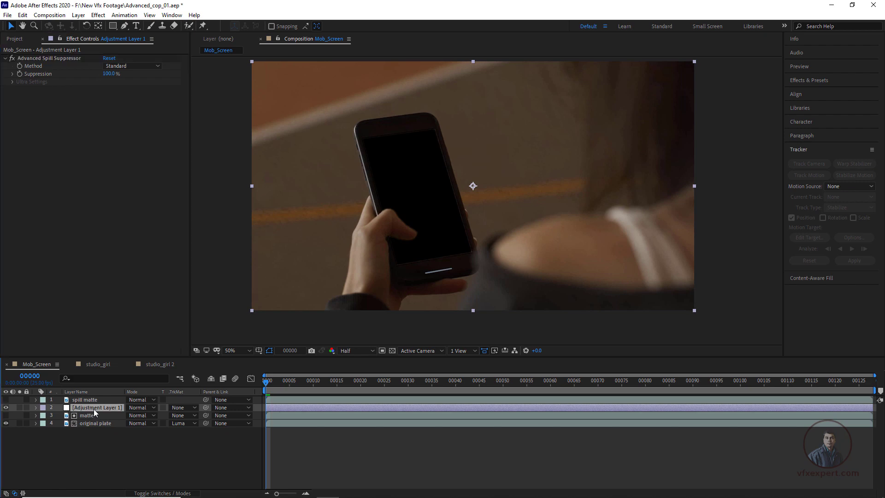
click(186, 407)
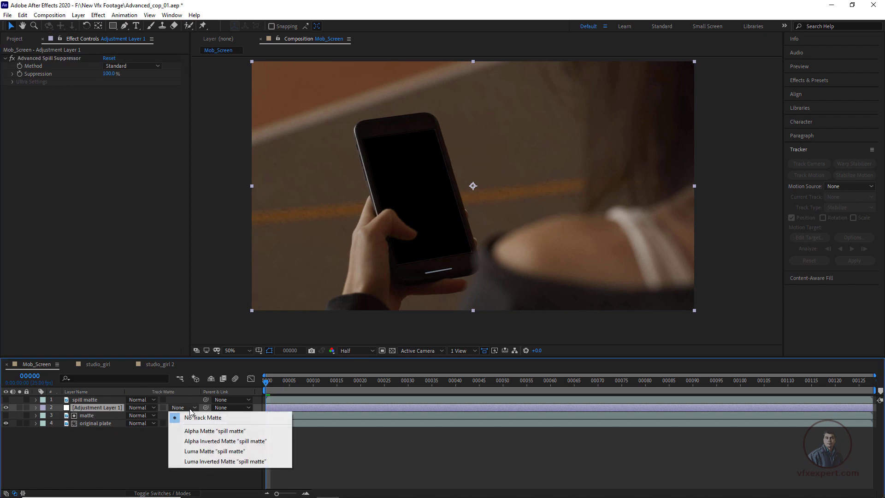
click(212, 451)
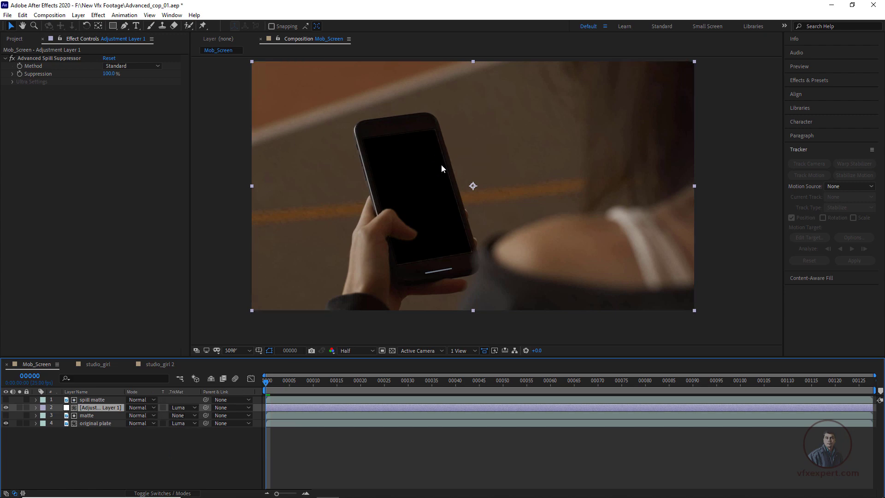
scroll(441, 164, up, 2)
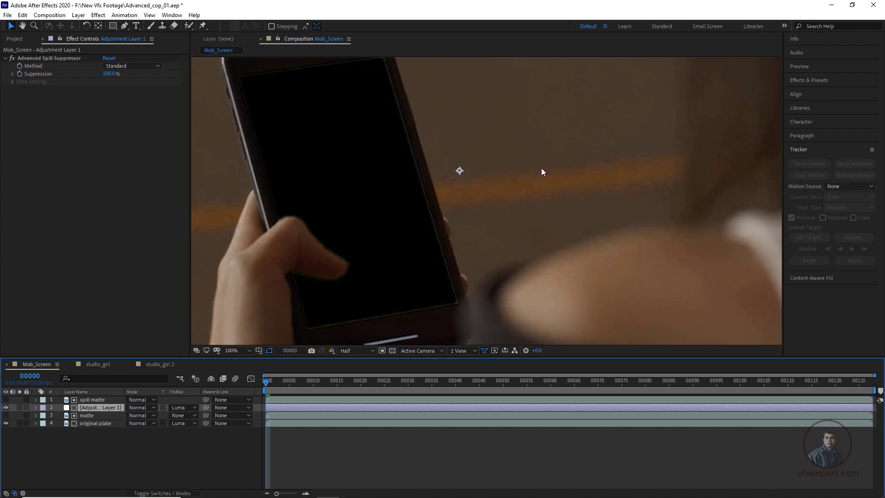
Step: Set the adjustment layer's track matte to Luma Inverted Matte "spill matte" and check the display edges
click(182, 407)
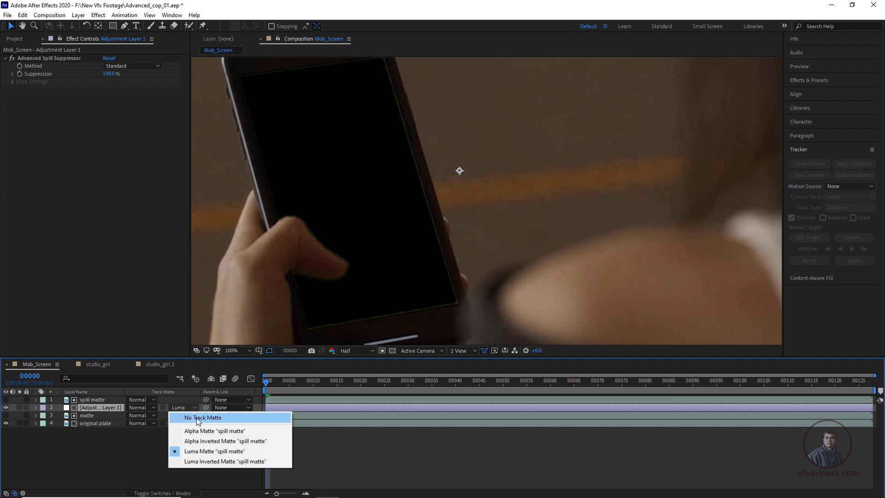
click(243, 462)
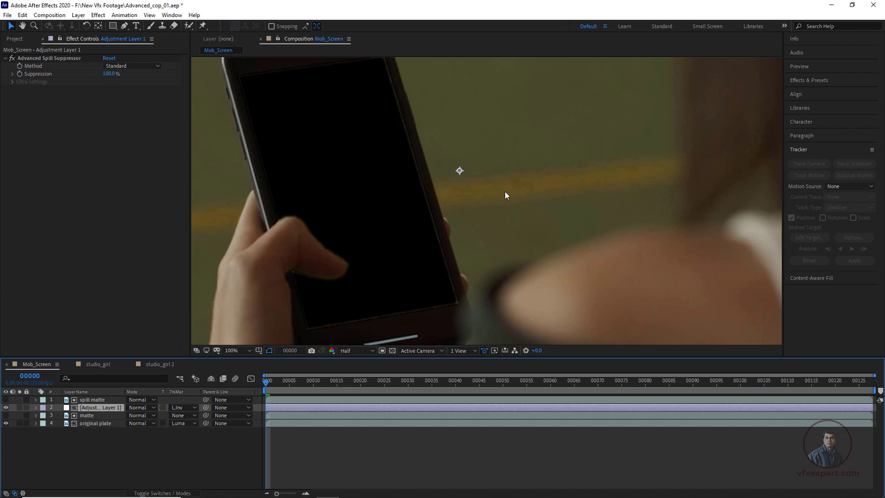
scroll(530, 184, down, 2)
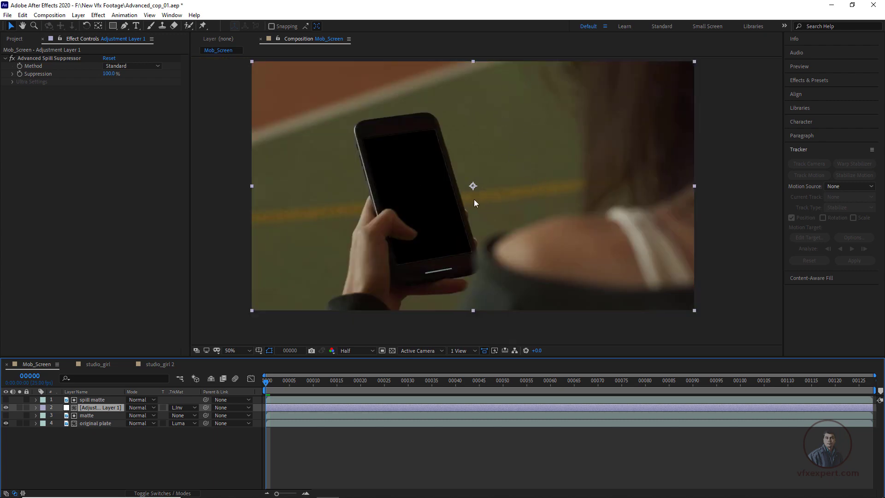
scroll(461, 196, up, 2)
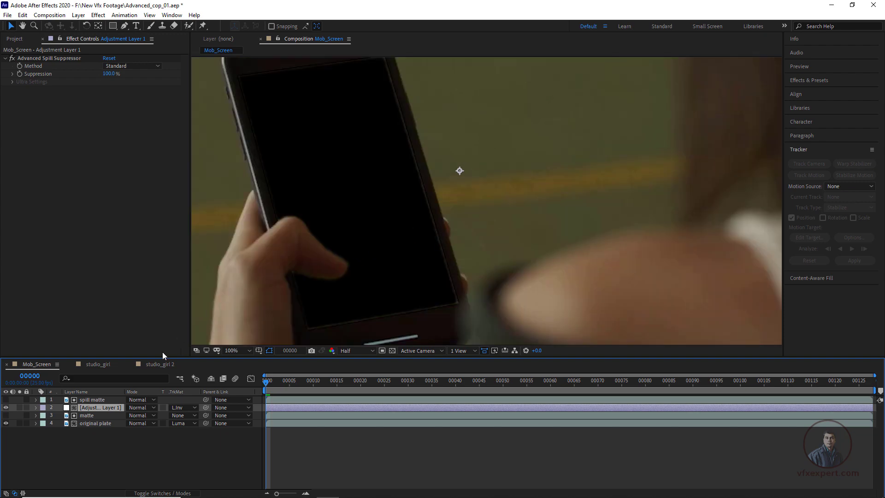
Step: On the spill matte layer, set Keylight's Screen Shrink/Grow to -9.4 and check the spill suppression around the display
click(95, 400)
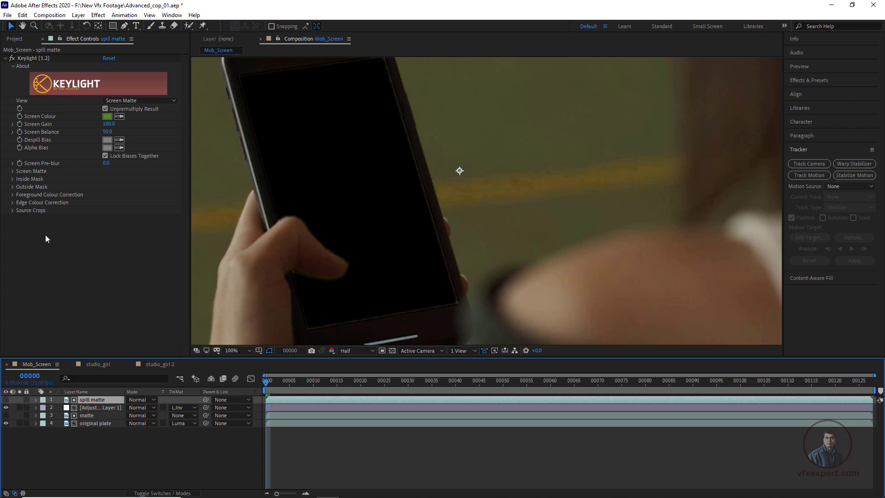
click(12, 164)
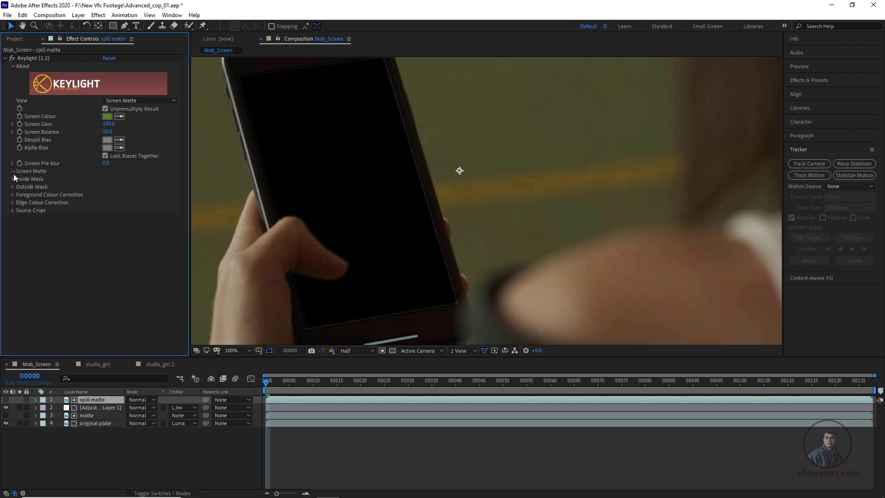
click(12, 172)
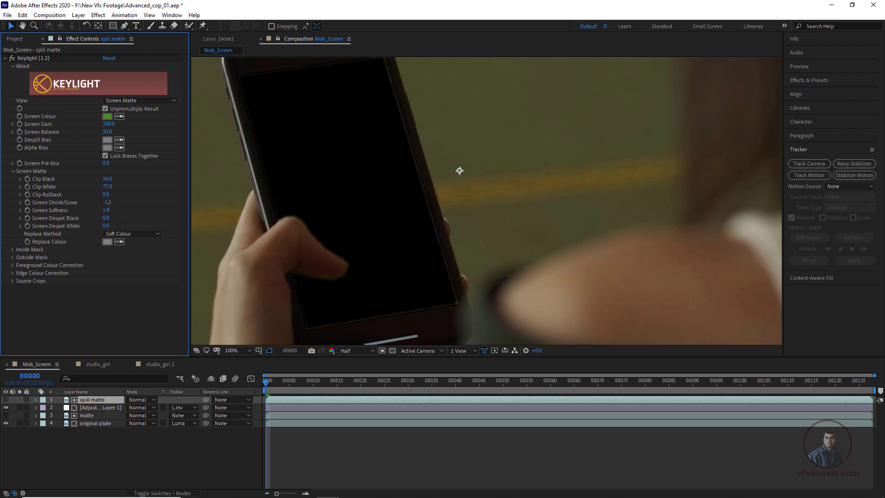
drag(106, 202, 105, 202)
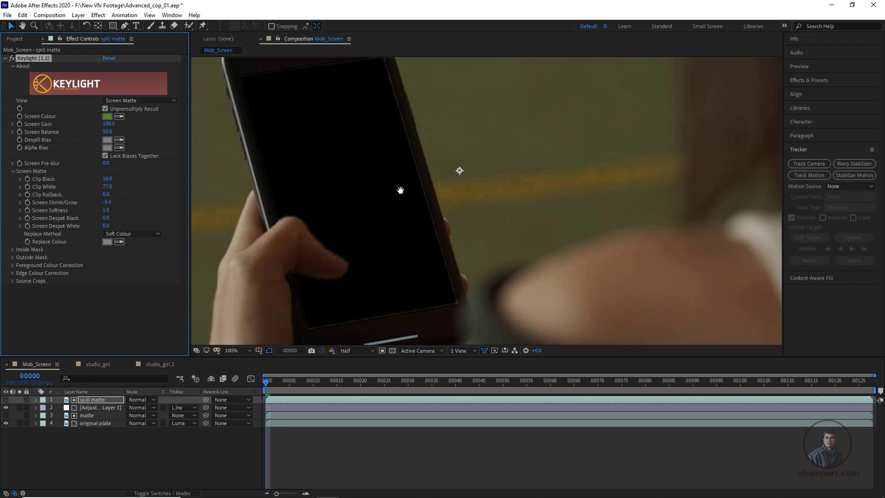
drag(374, 184, 392, 213)
scroll(393, 217, down, 1)
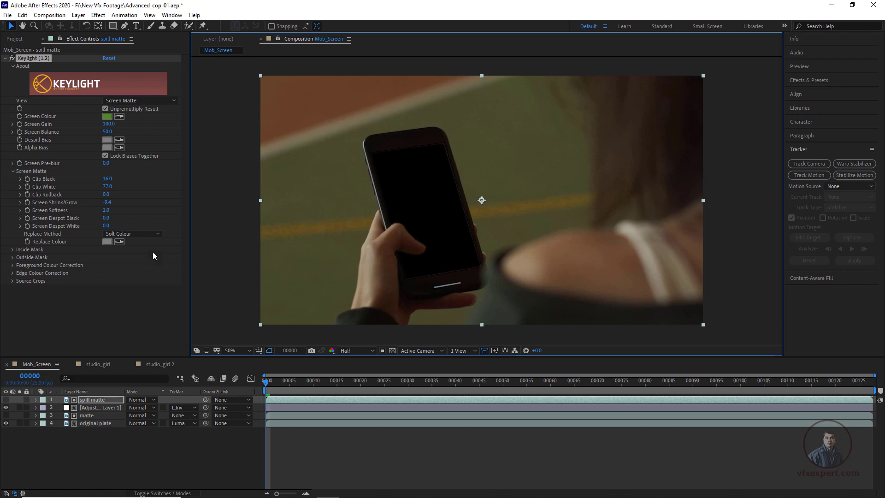
Step: Set the spill matte's Screen Shrink/Grow to -6.0 and play the composition to check the spill suppression
click(106, 202)
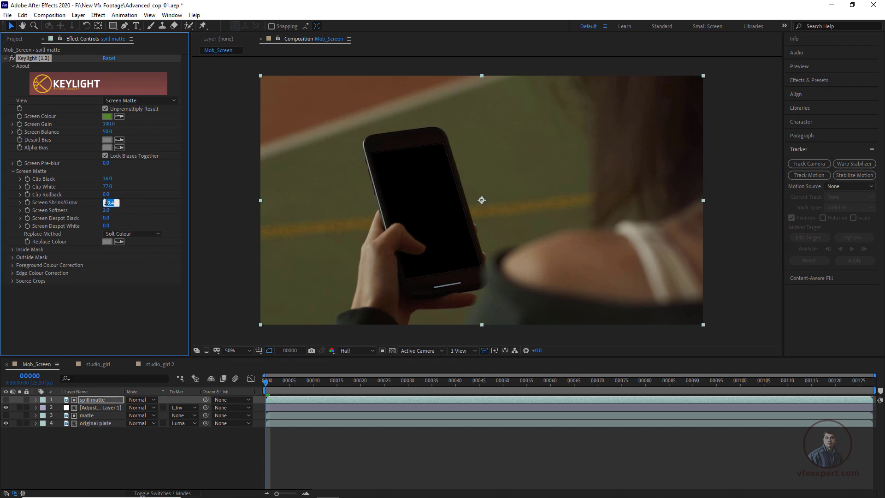
key(Return)
click(345, 446)
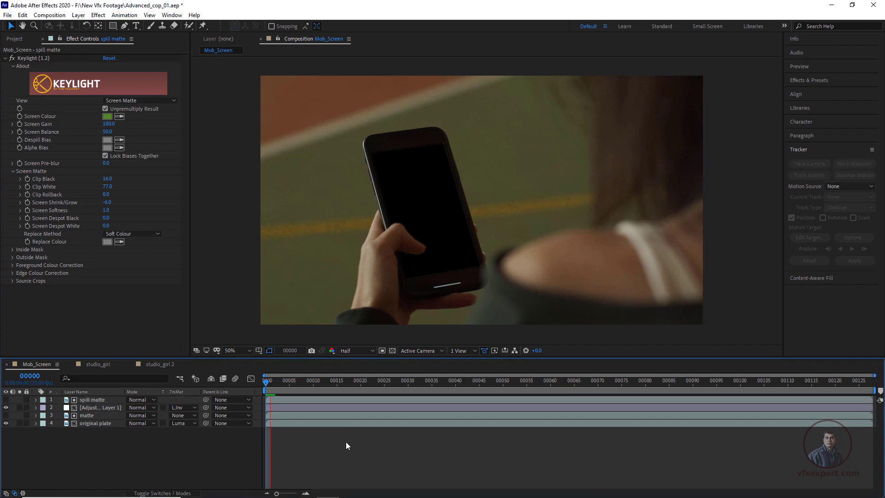
key(space)
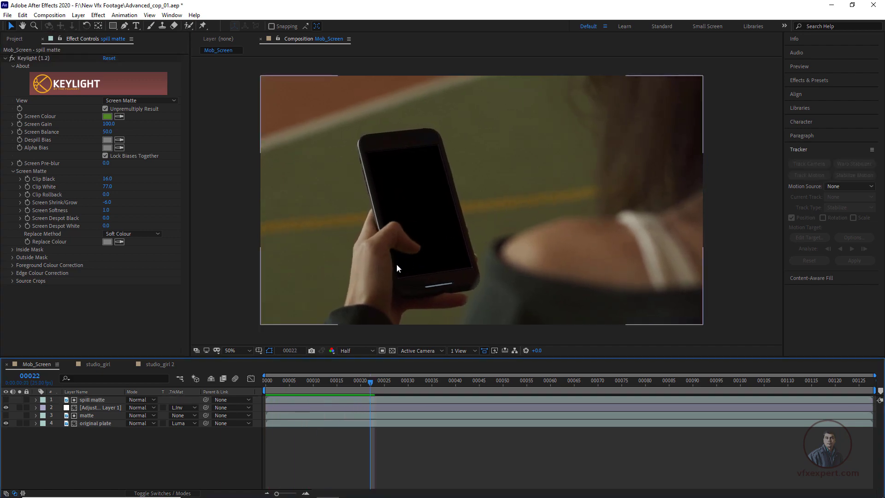
key(space)
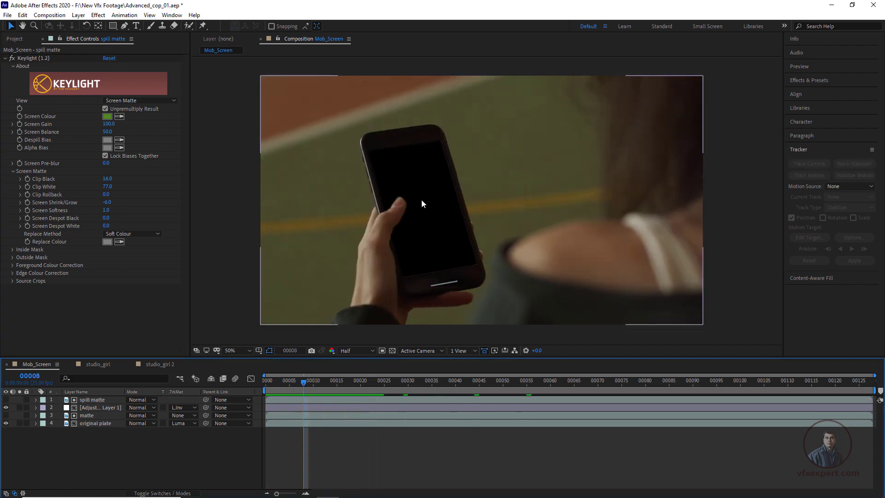
Step: Add a 1920 × 1080 px gray solid and place it beneath the original plate as the lowest layer
right_click(292, 446)
mouse_move(328, 345)
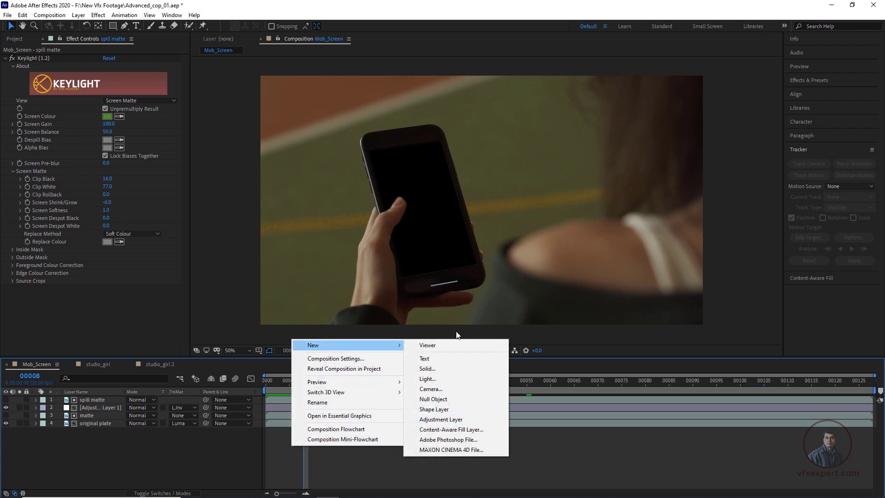
click(430, 369)
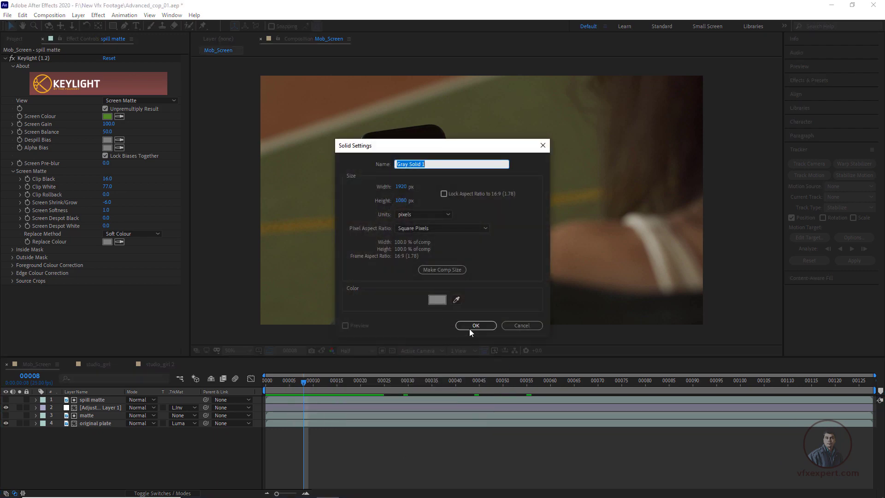
click(475, 325)
drag(105, 401, 133, 436)
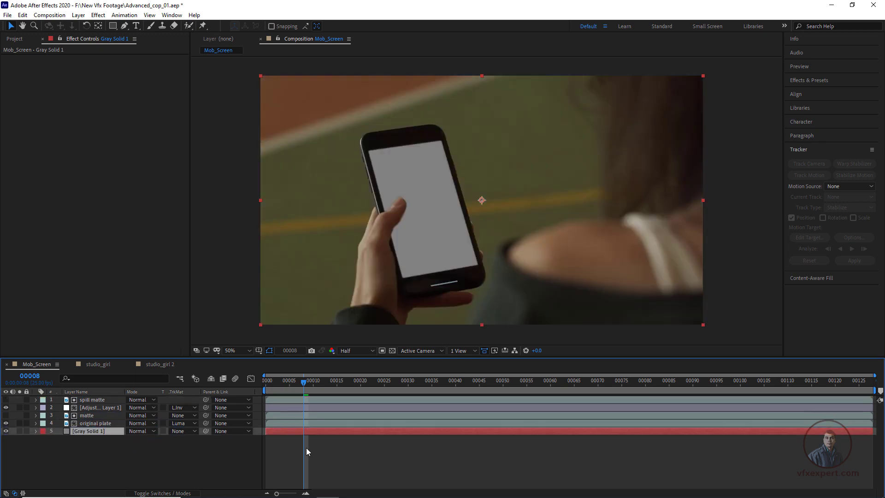
click(307, 449)
Step: Play the Mob_Screen composition to check the keyed phone display against the gray solid
drag(530, 265, 512, 275)
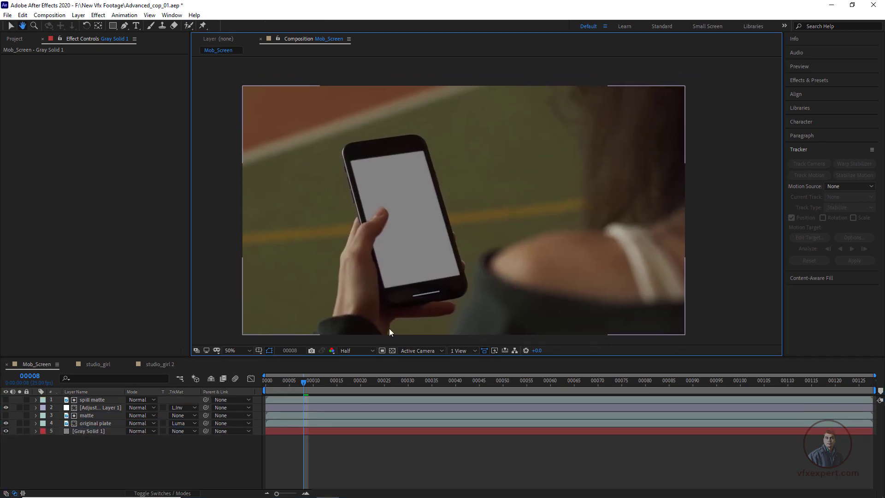
click(347, 454)
key(space)
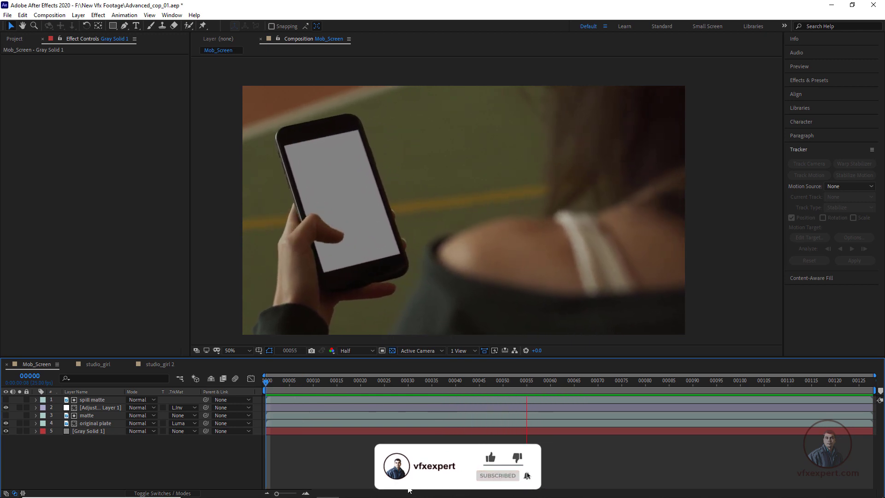
key(space)
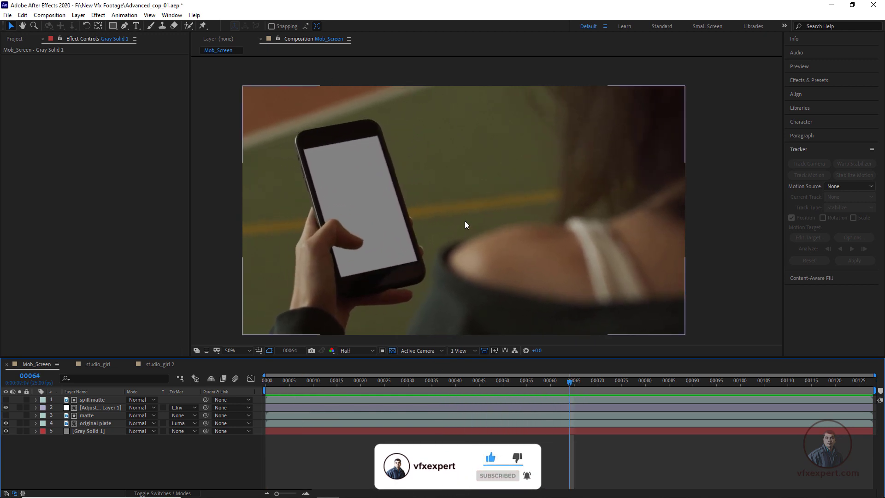
Step: Set the preview resolution to Full and play the composition from the first frame to check the key
click(366, 350)
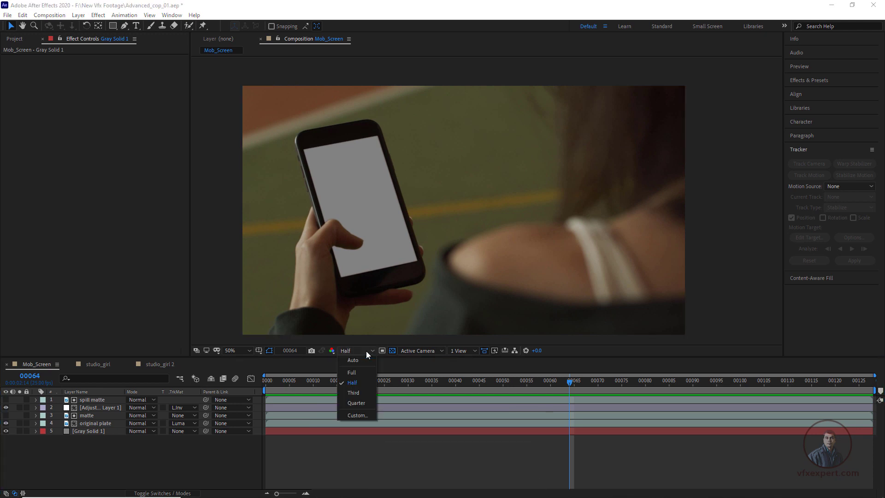
click(358, 374)
click(414, 482)
key(Home)
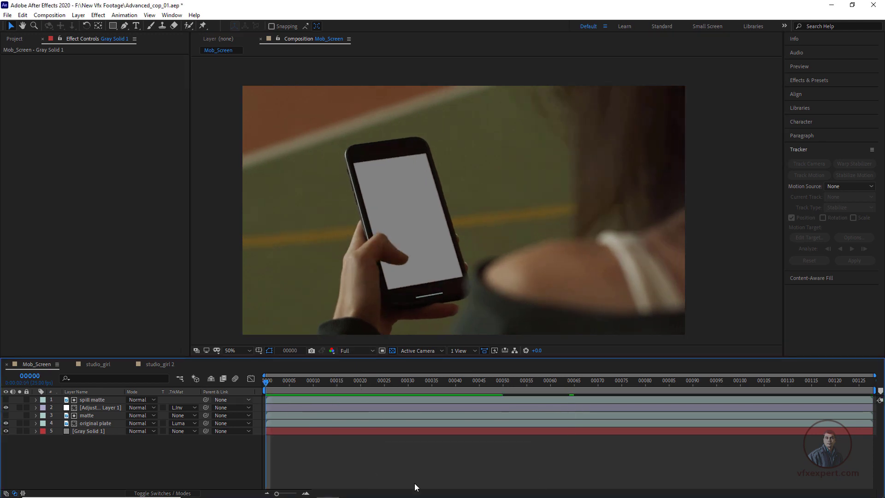
key(space)
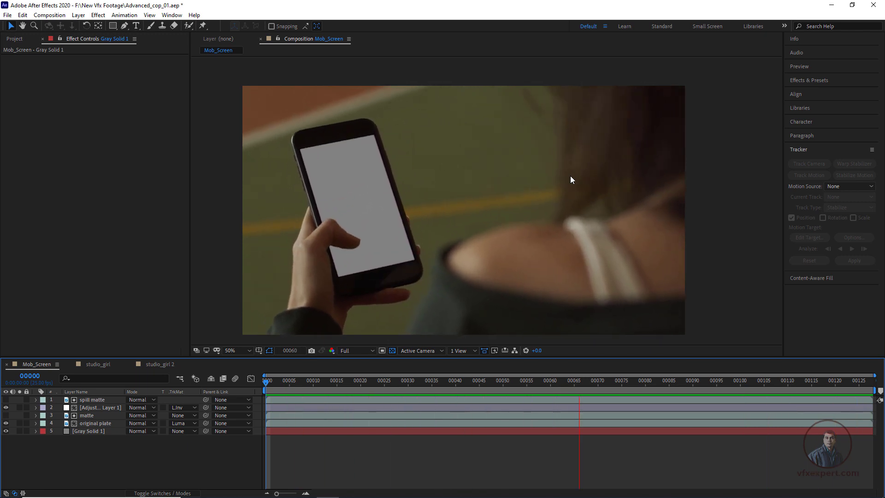
key(space)
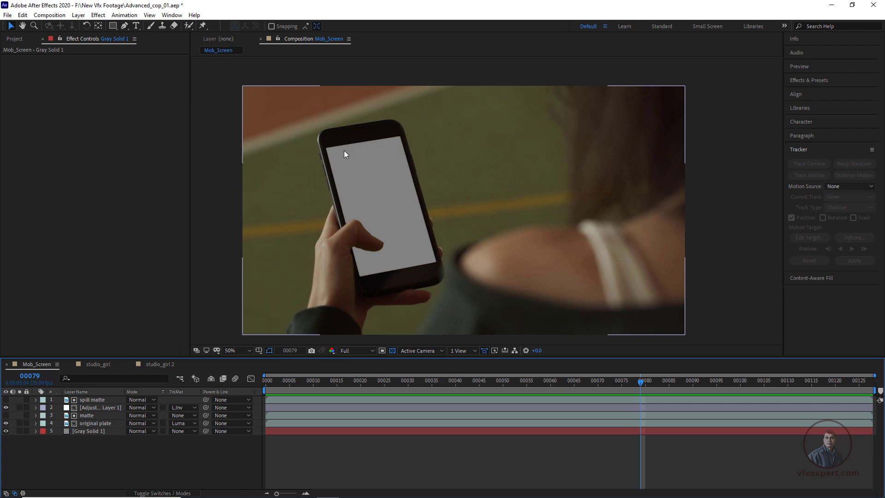